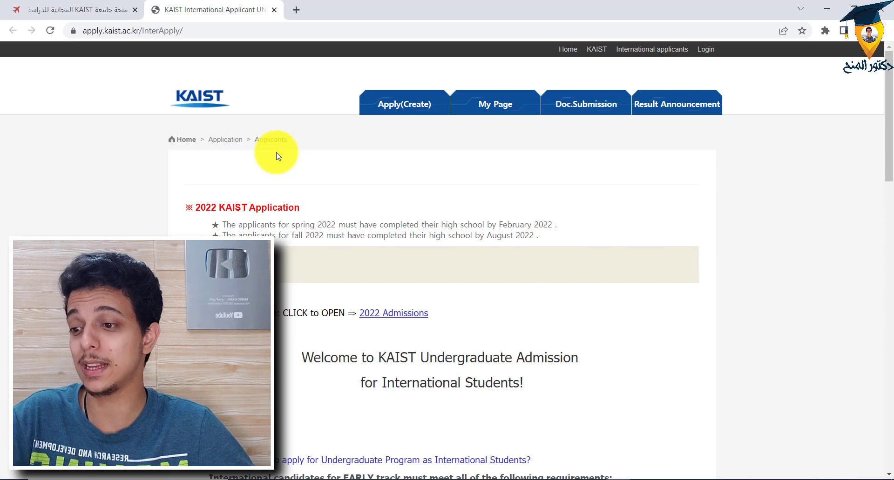
Review the undergraduate eligibility rules, admission timeline and application fee, and proceed to the online application
{"action": "scroll", "coordinate": [276, 156], "scroll_direction": "down", "scroll_amount": 7}
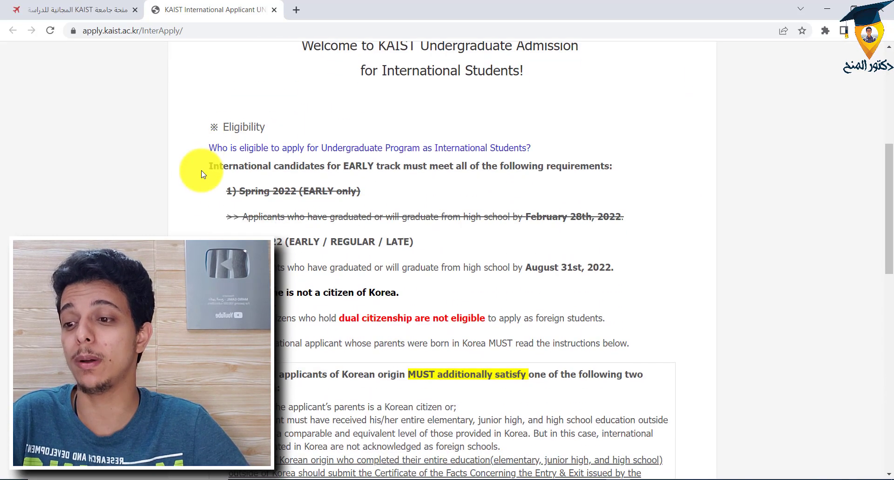
{"action": "scroll", "coordinate": [201, 174], "scroll_direction": "down", "scroll_amount": 9}
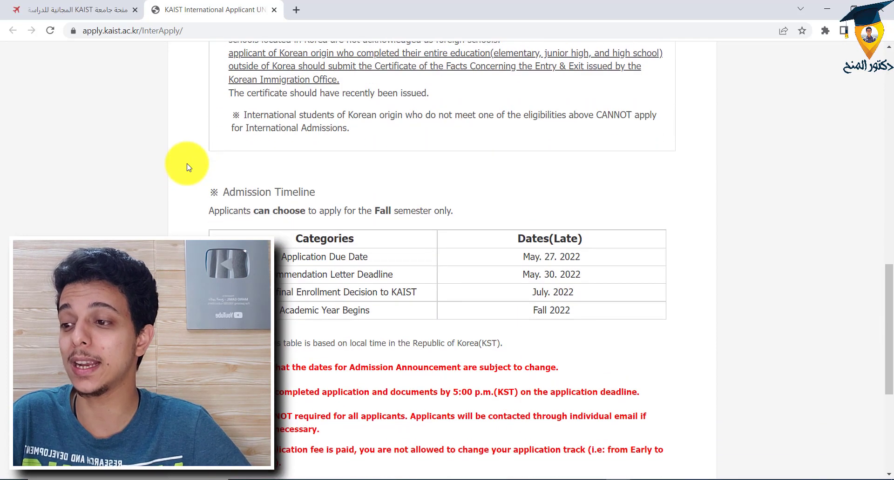
{"action": "scroll", "coordinate": [188, 167], "scroll_direction": "down", "scroll_amount": 1}
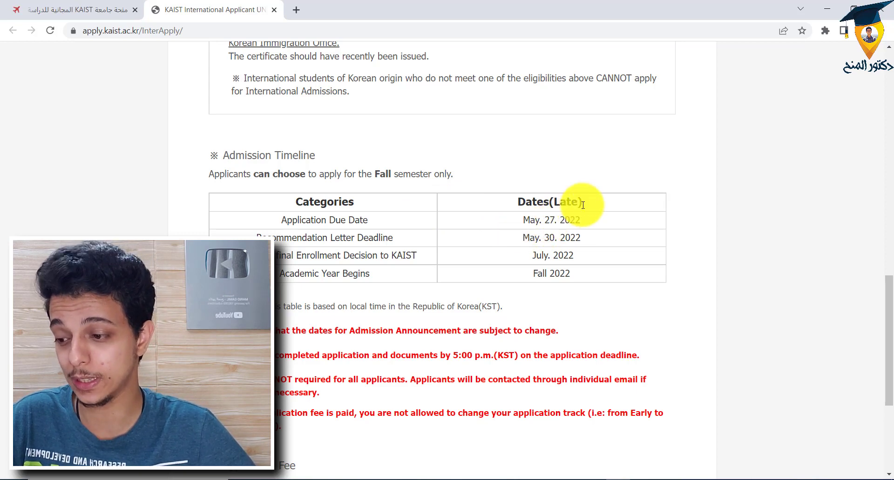
{"action": "scroll", "coordinate": [583, 205], "scroll_direction": "down", "scroll_amount": 5}
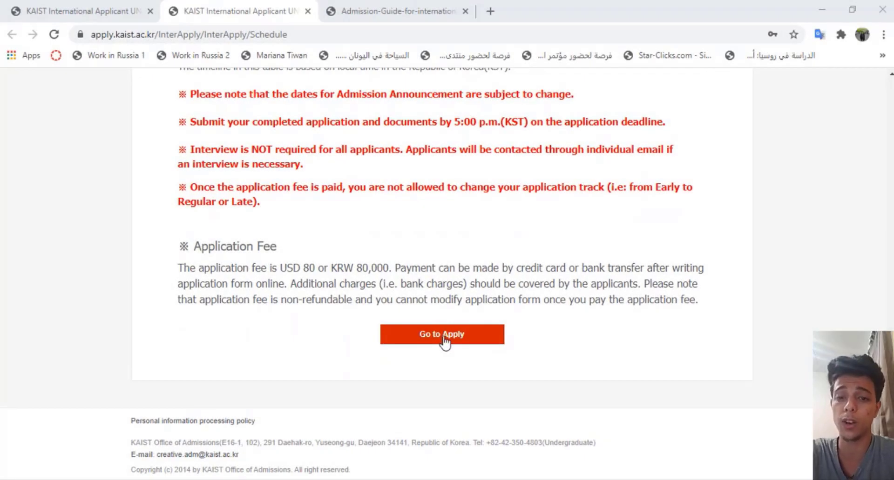
{"action": "left_click", "coordinate": [443, 339]}
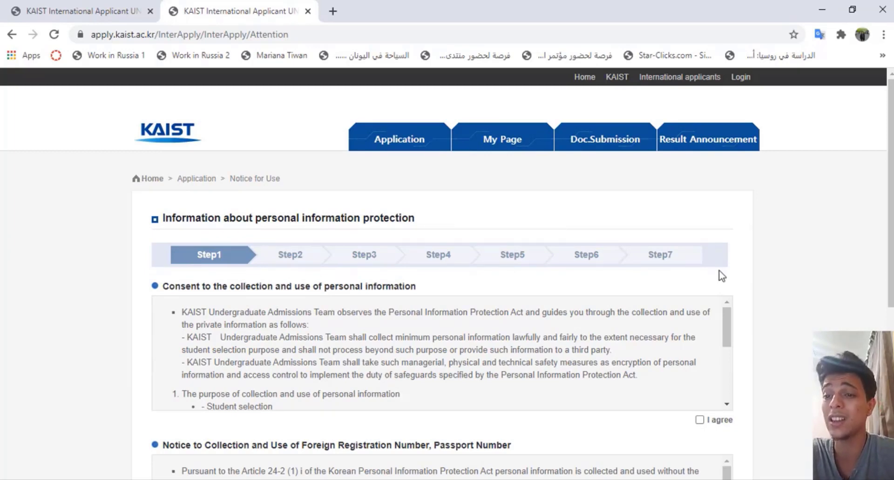
Agree to the personal information consent and the registration and passport number notice, including I Agree All, and continue to the application form
{"action": "scroll", "coordinate": [744, 267], "scroll_direction": "down", "scroll_amount": 3}
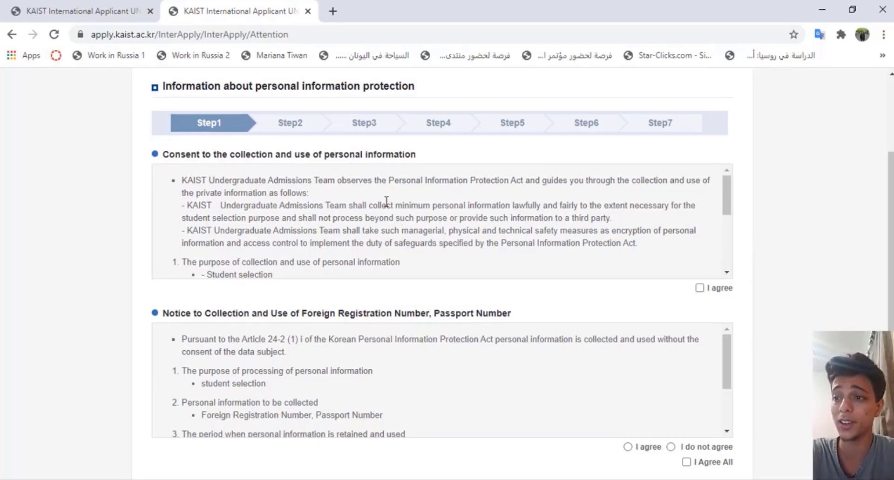
{"action": "left_click", "coordinate": [700, 289]}
{"action": "scroll", "coordinate": [689, 291], "scroll_direction": "down", "scroll_amount": 3}
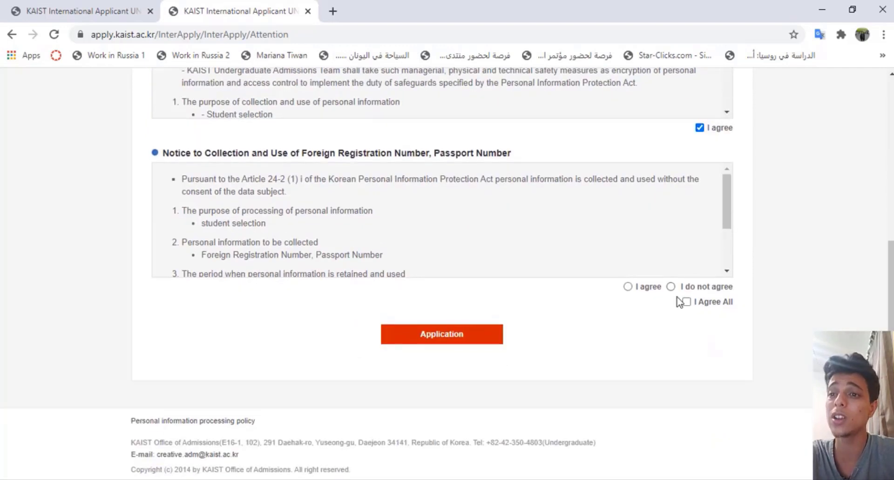
{"action": "left_click", "coordinate": [628, 287]}
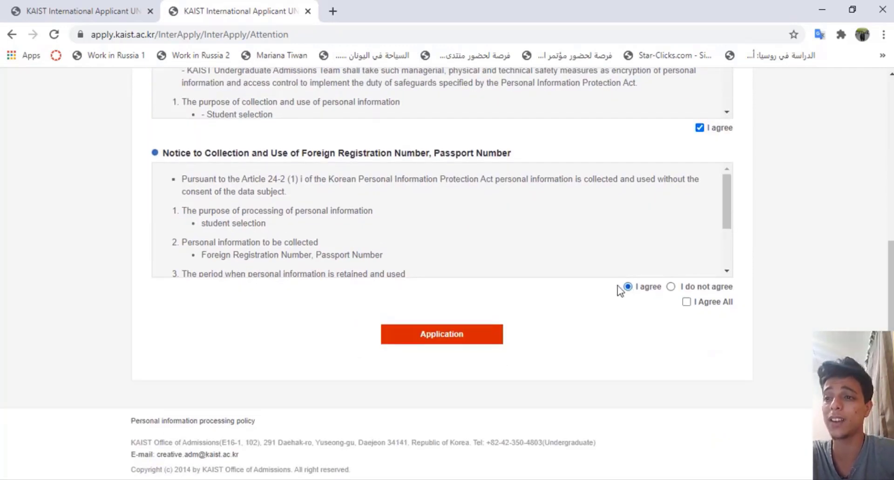
{"action": "left_click", "coordinate": [686, 302]}
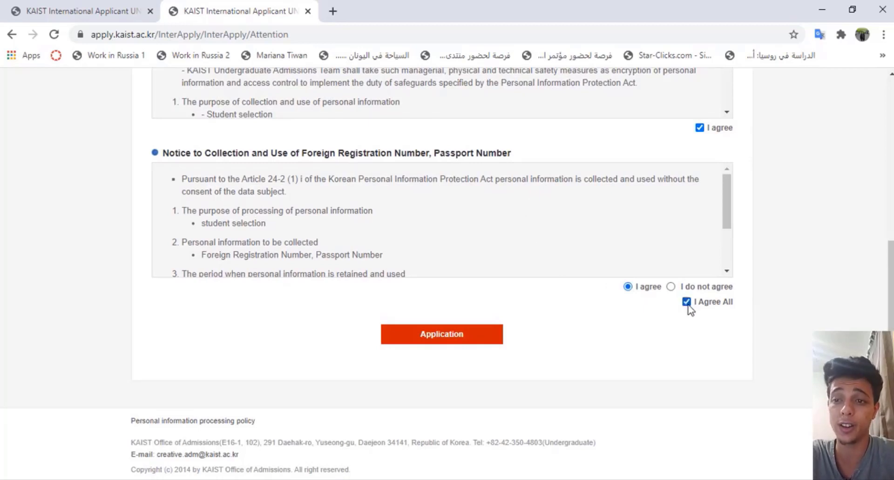
{"action": "left_click", "coordinate": [473, 339]}
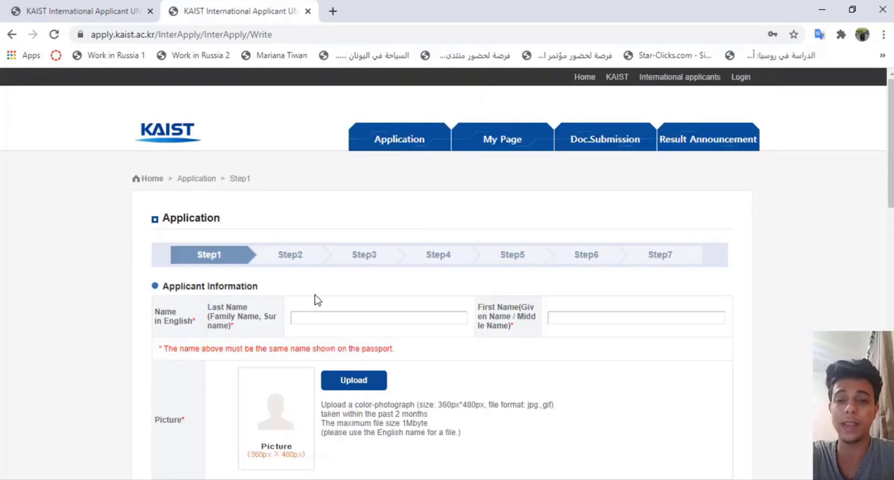
Examine the Step 1 applicant, contact and guardian fields, e-mail domain options and fields of interest, and save to continue to Step 2
{"action": "scroll", "coordinate": [317, 299], "scroll_direction": "down", "scroll_amount": 3}
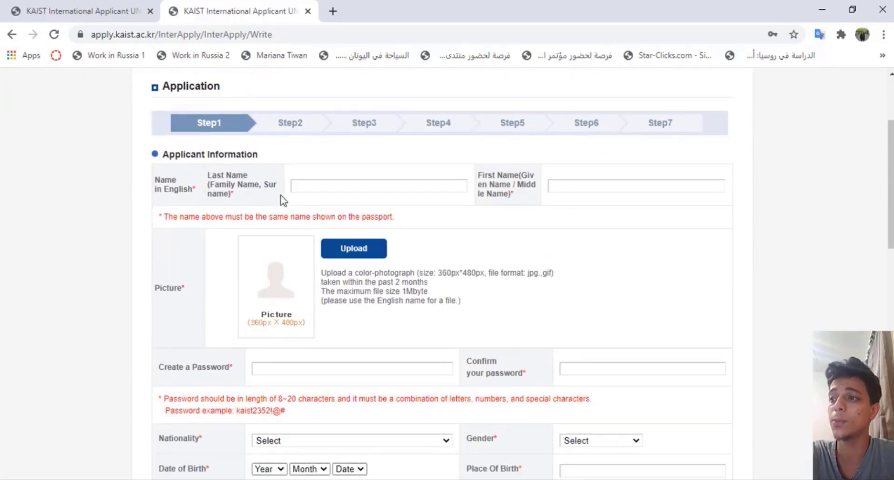
{"action": "scroll", "coordinate": [429, 236], "scroll_direction": "down", "scroll_amount": 2}
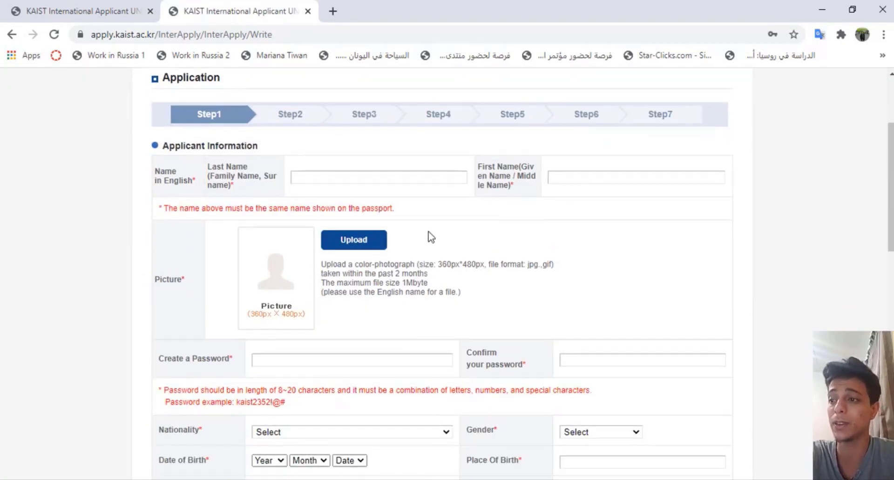
{"action": "scroll", "coordinate": [378, 187], "scroll_direction": "down", "scroll_amount": 3}
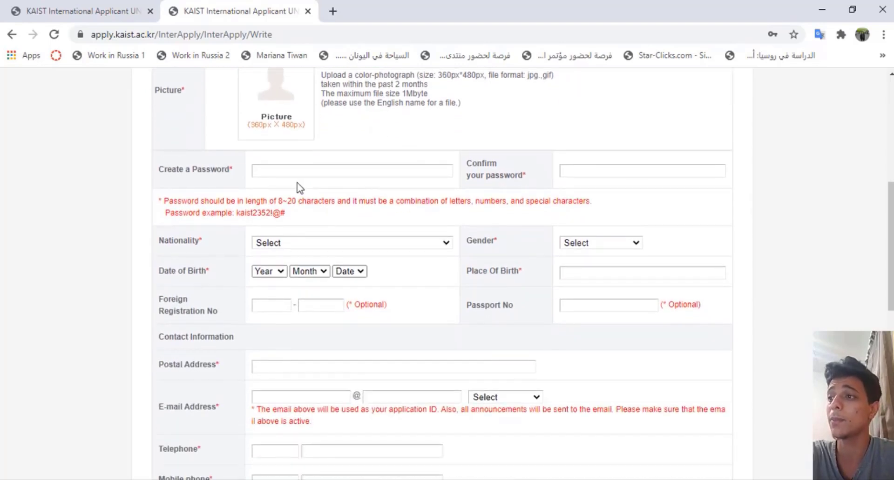
{"action": "scroll", "coordinate": [297, 187], "scroll_direction": "up", "scroll_amount": 2}
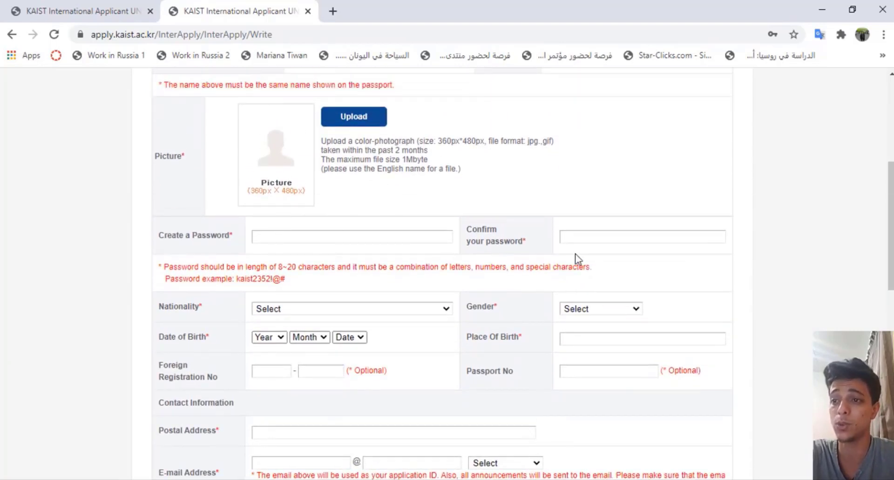
{"action": "scroll", "coordinate": [603, 238], "scroll_direction": "down", "scroll_amount": 2}
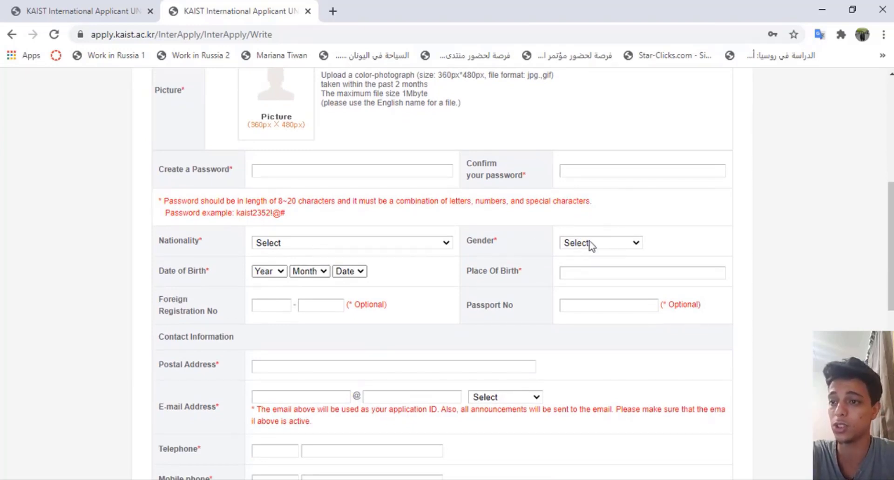
{"action": "scroll", "coordinate": [544, 210], "scroll_direction": "down", "scroll_amount": 2}
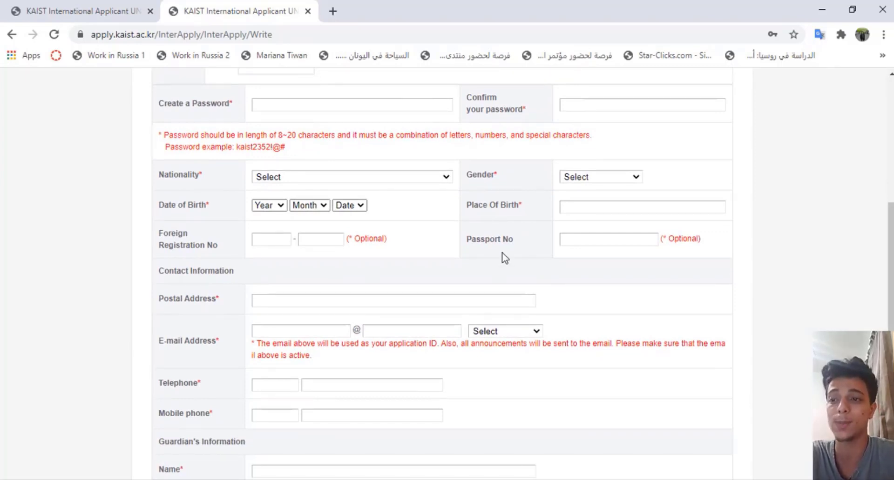
{"action": "scroll", "coordinate": [505, 258], "scroll_direction": "down", "scroll_amount": 2}
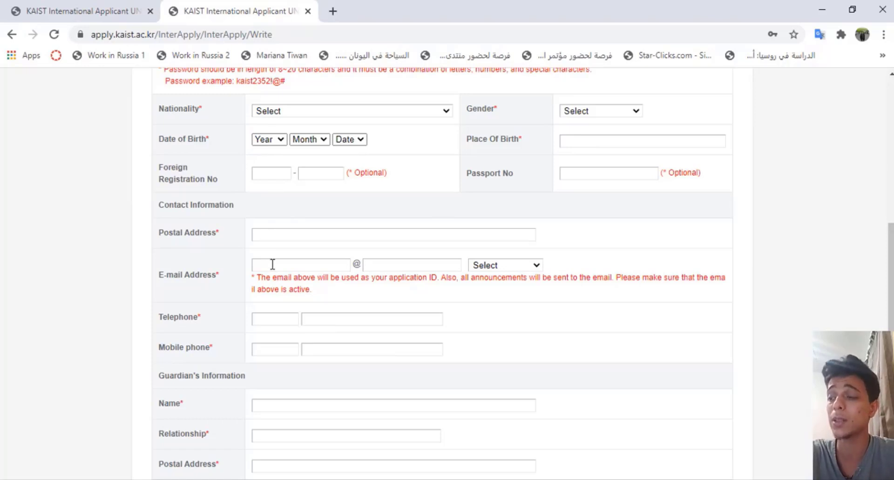
{"action": "left_click", "coordinate": [504, 265]}
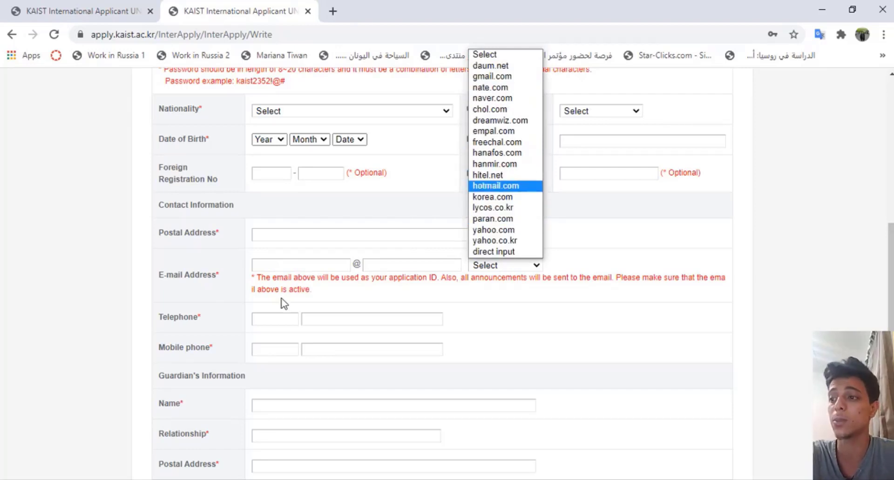
{"action": "left_click", "coordinate": [331, 316]}
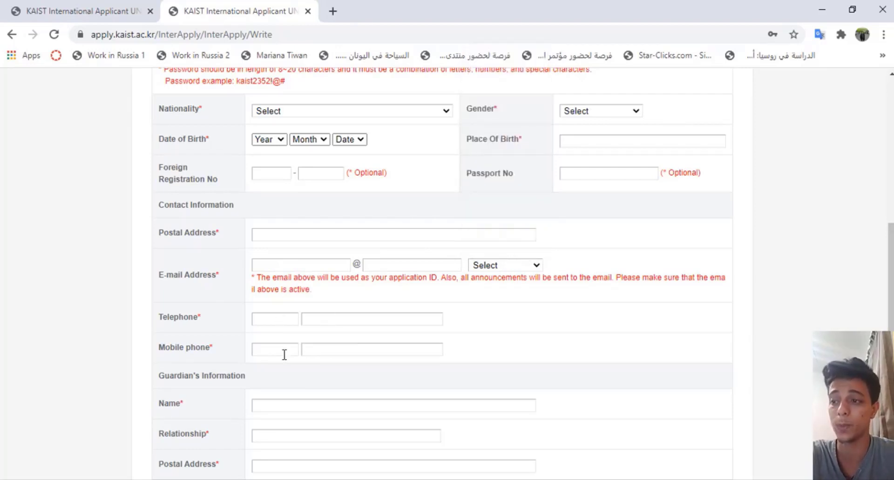
{"action": "scroll", "coordinate": [369, 293], "scroll_direction": "down", "scroll_amount": 3}
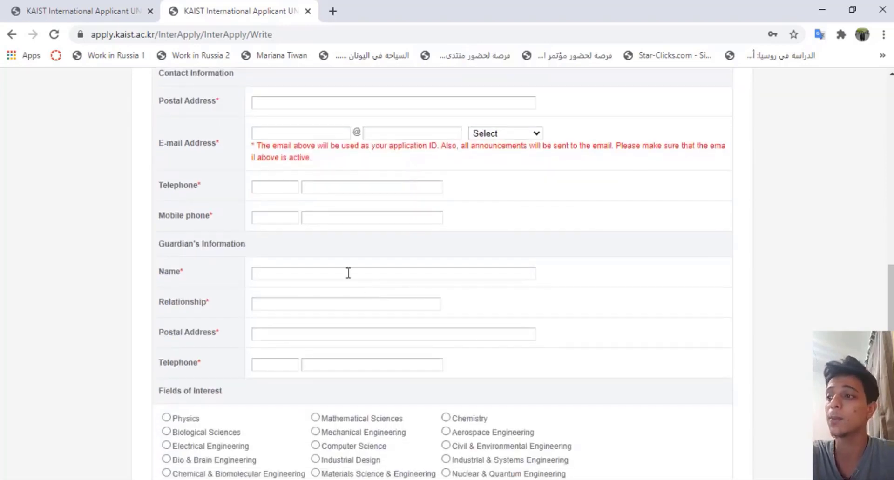
{"action": "scroll", "coordinate": [327, 253], "scroll_direction": "down", "scroll_amount": 2}
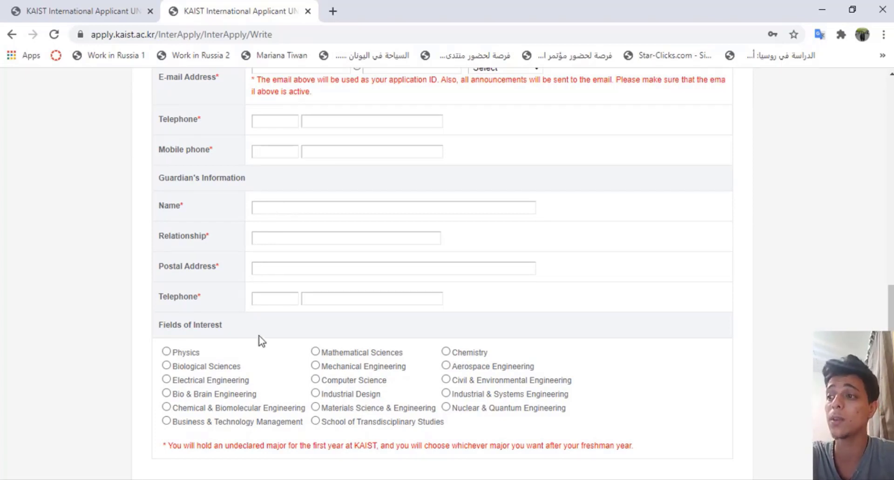
{"action": "scroll", "coordinate": [305, 296], "scroll_direction": "down", "scroll_amount": 3}
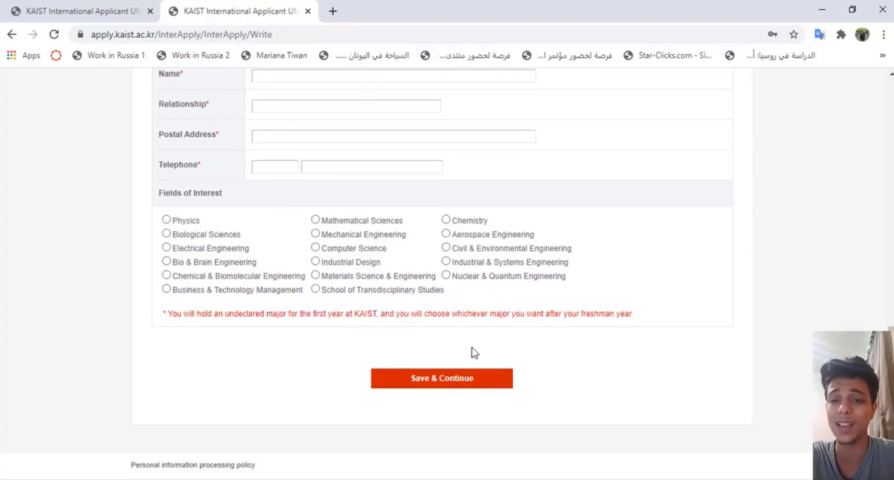
{"action": "left_click", "coordinate": [491, 386]}
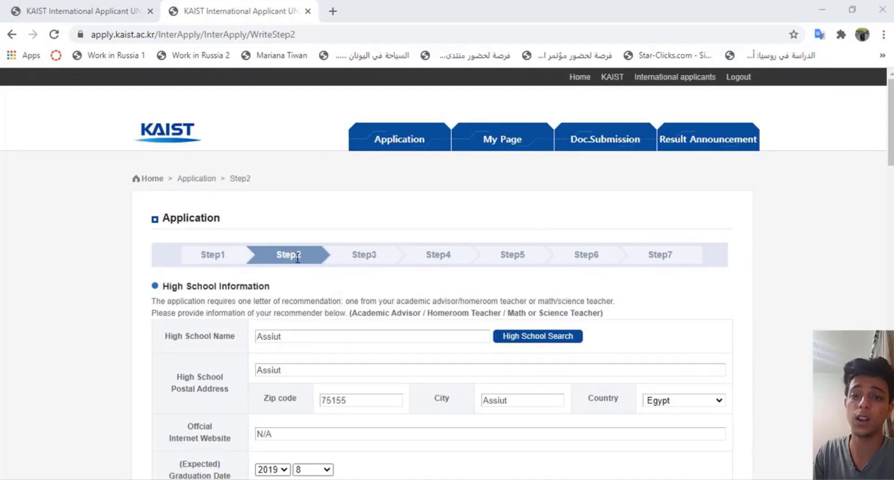
Open the high school search, set the continent to Africa and the country to Egypt, and view the available school names
{"action": "scroll", "coordinate": [300, 261], "scroll_direction": "down", "scroll_amount": 3}
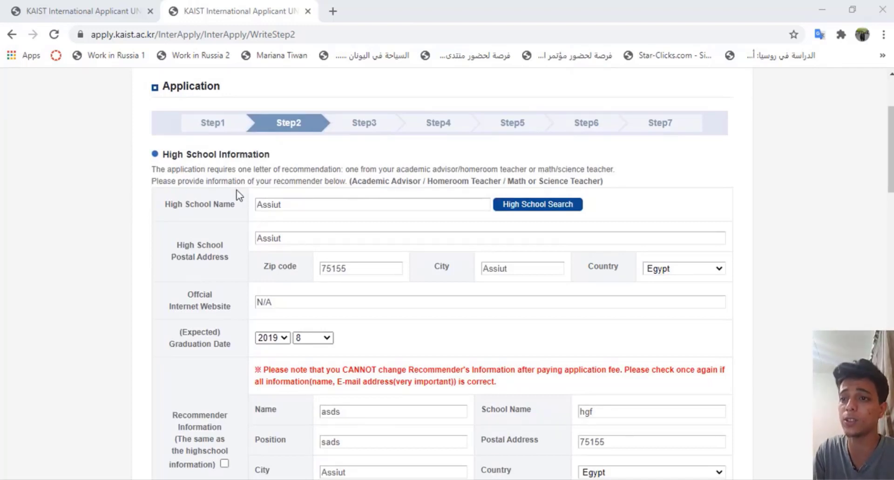
{"action": "left_click", "coordinate": [517, 210]}
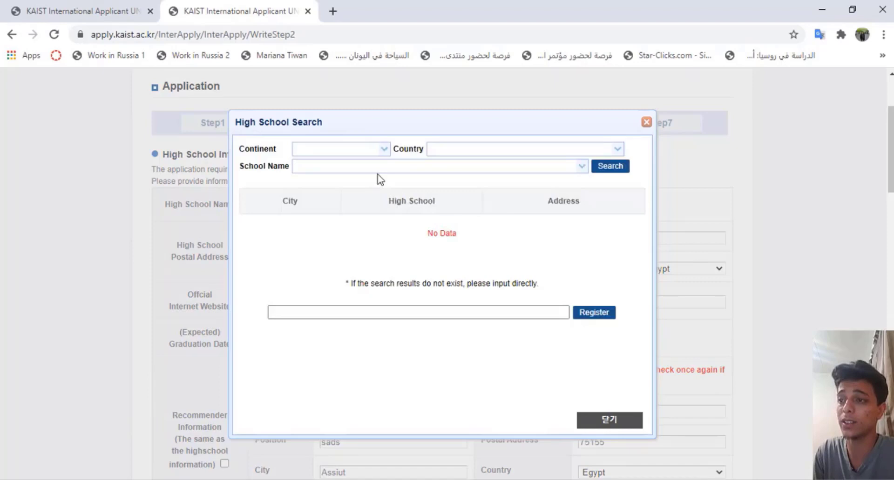
{"action": "left_click", "coordinate": [363, 149]}
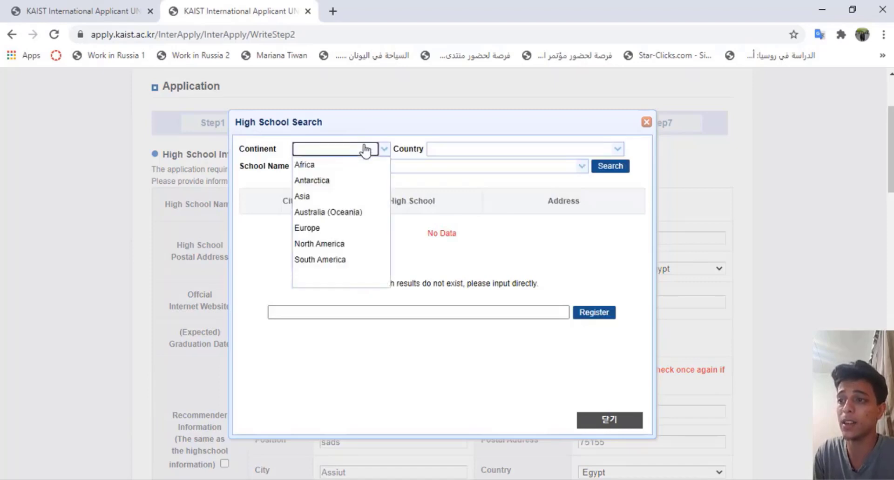
{"action": "left_click", "coordinate": [347, 168]}
{"action": "left_click", "coordinate": [617, 149]}
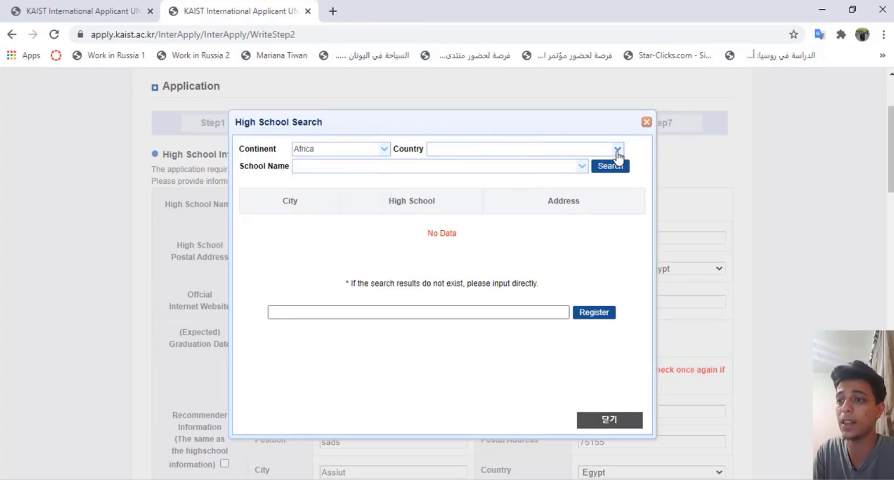
{"action": "type", "text": "e"}
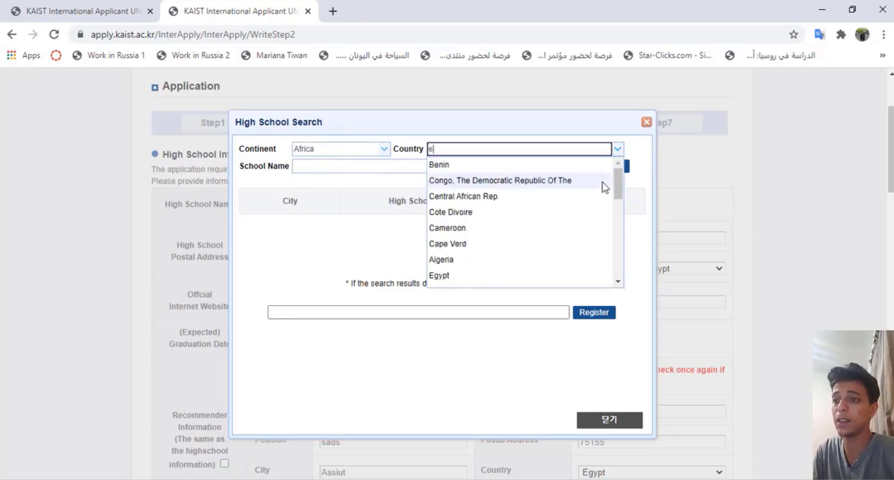
{"action": "type", "text": "g"}
{"action": "key", "text": "BackSpace"}
{"action": "type", "text": "gy"}
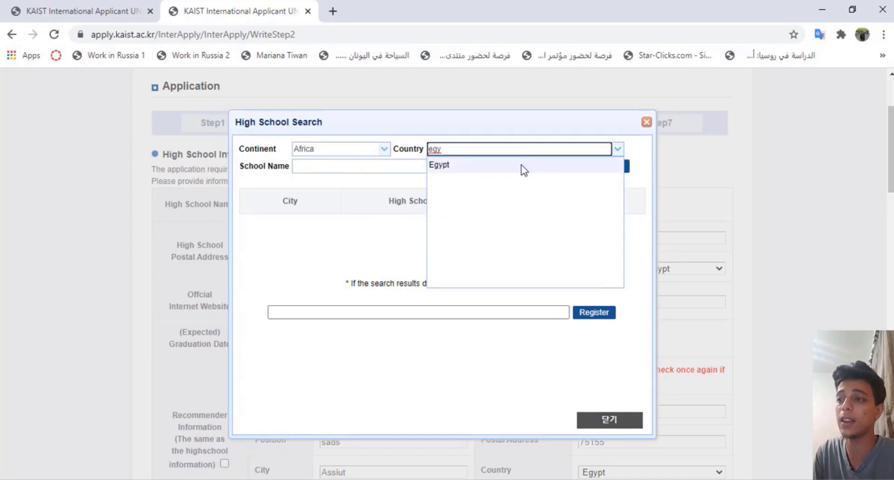
{"action": "left_click", "coordinate": [524, 165]}
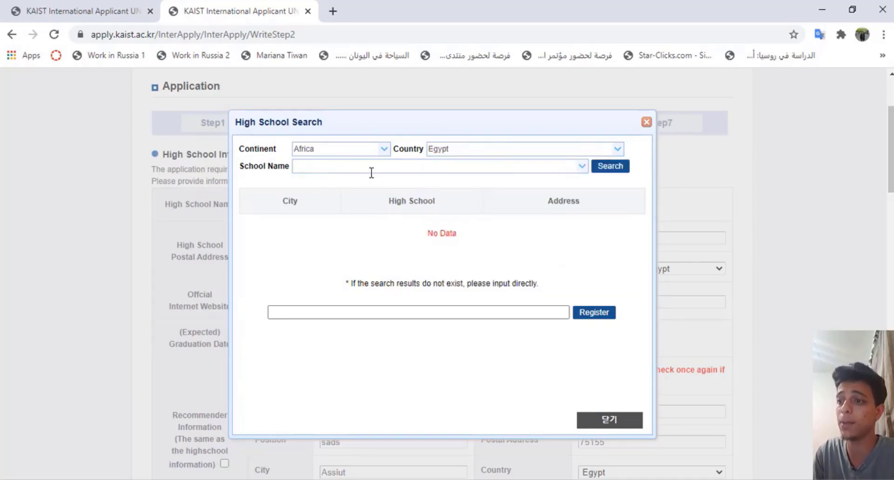
{"action": "left_click", "coordinate": [581, 167]}
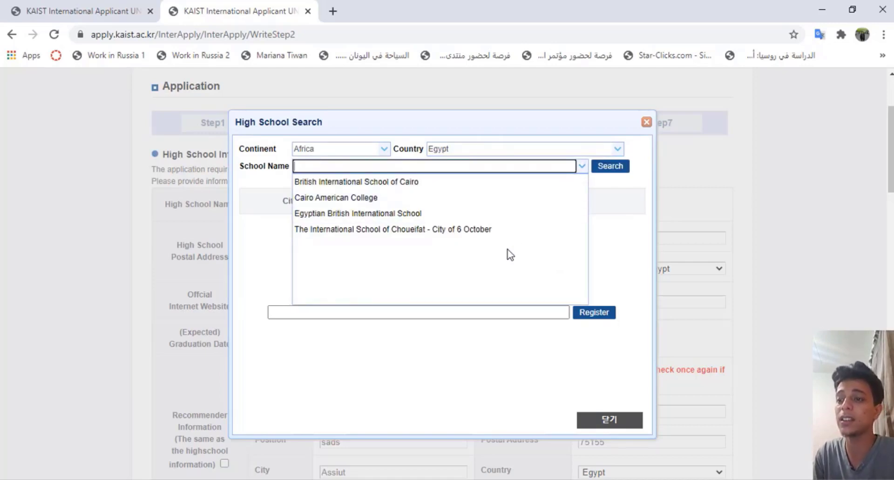
{"action": "left_click", "coordinate": [270, 243]}
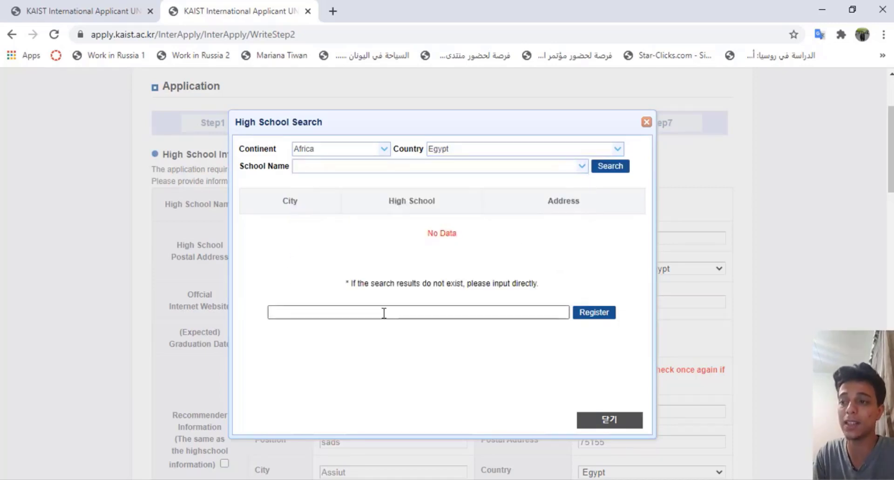
Fill in Assiut as the directly entered high school name and close the search without registering it
{"action": "left_click", "coordinate": [384, 314]}
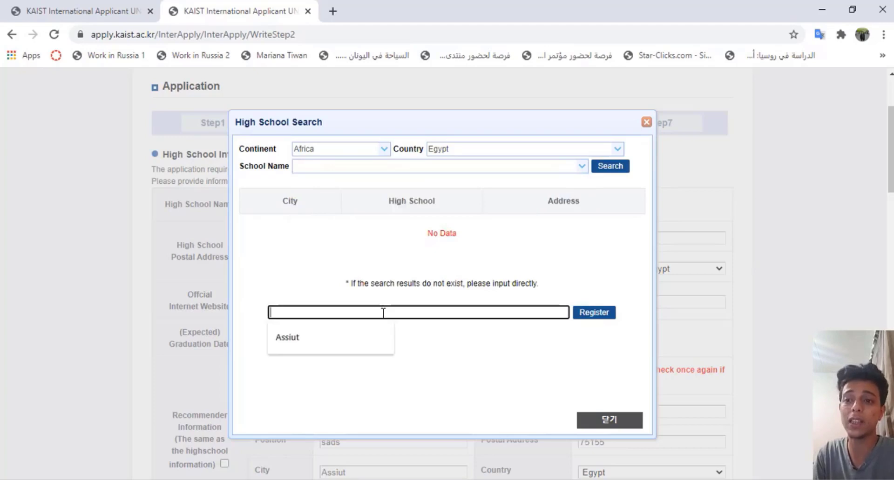
{"action": "left_click", "coordinate": [356, 335]}
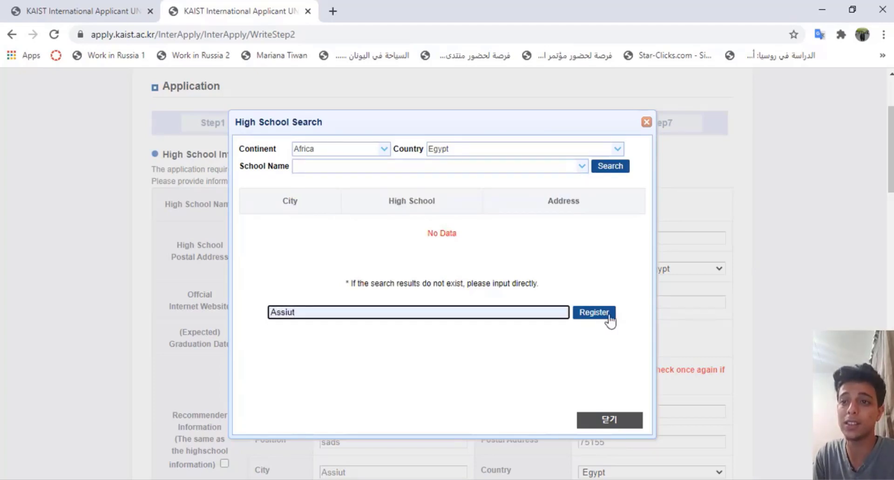
{"action": "left_click", "coordinate": [646, 123]}
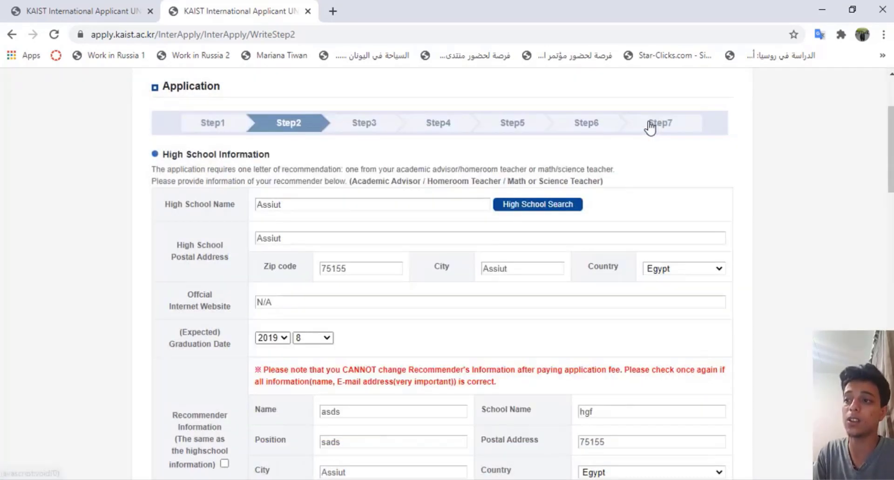
Set the expected high school graduation date to year 2021 and month 6
{"action": "scroll", "coordinate": [470, 181], "scroll_direction": "down", "scroll_amount": 1}
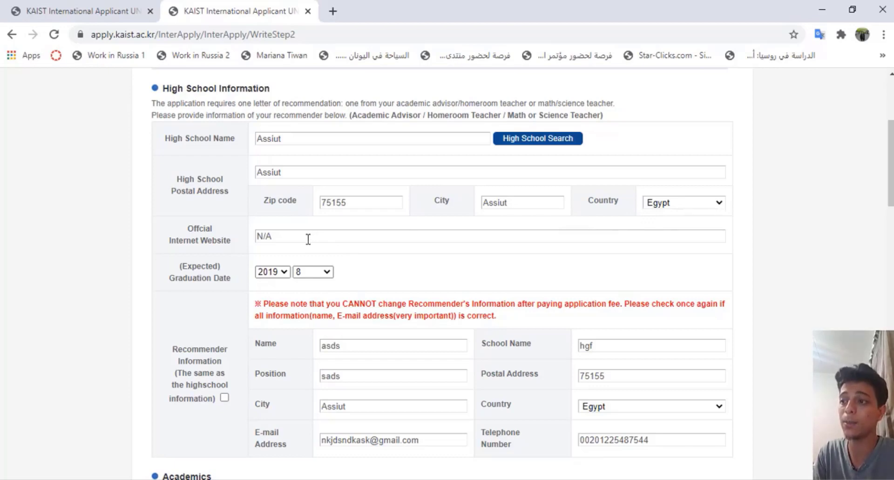
{"action": "scroll", "coordinate": [303, 237], "scroll_direction": "down", "scroll_amount": 1}
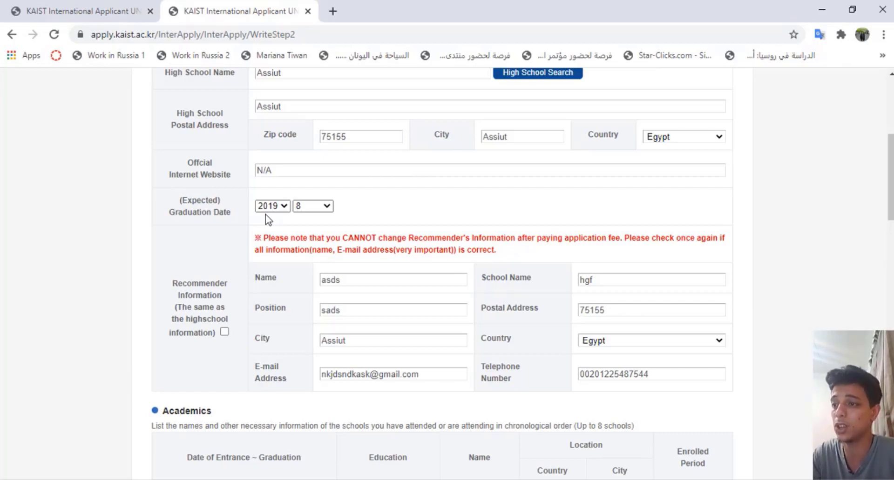
{"action": "left_click", "coordinate": [318, 205]}
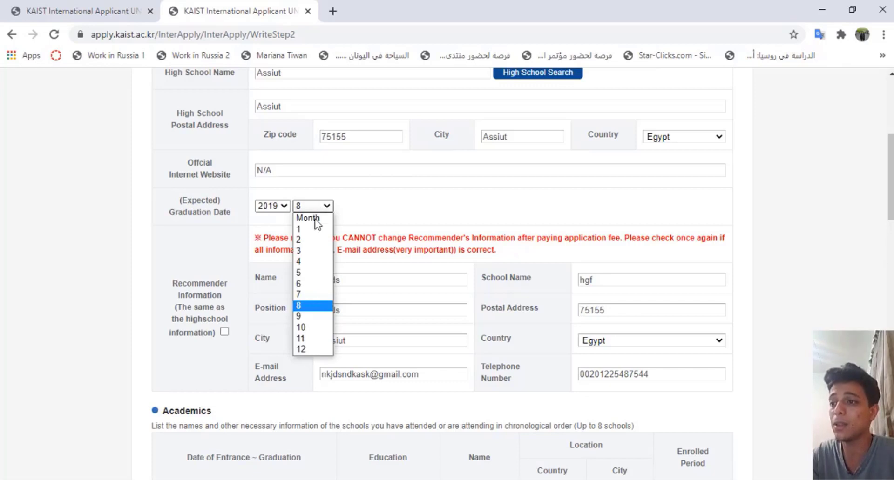
{"action": "left_click", "coordinate": [315, 285]}
{"action": "left_click", "coordinate": [272, 206]}
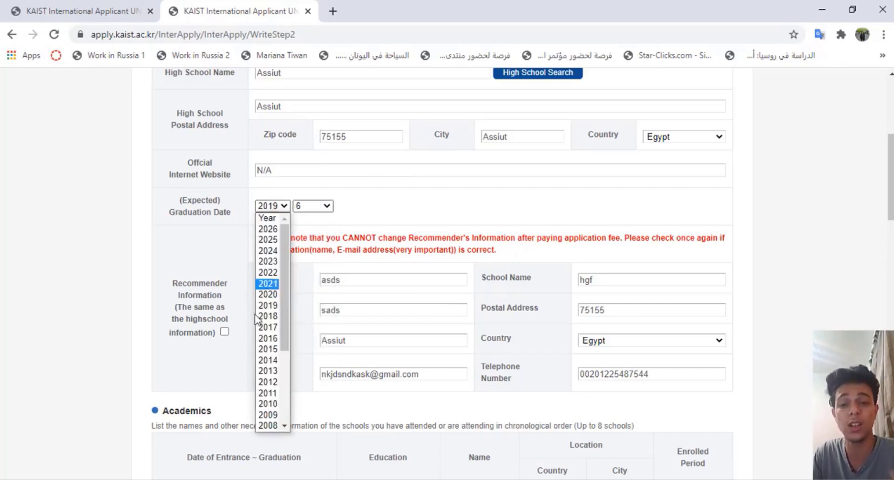
{"action": "left_click", "coordinate": [273, 284]}
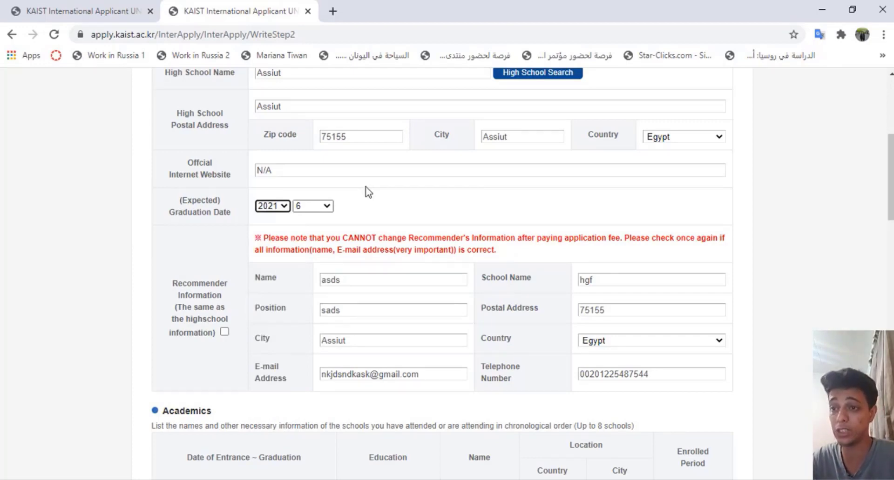
Review the recommender details and the Academics table, and view the education options of the first school, keeping Elementary School
{"action": "scroll", "coordinate": [365, 191], "scroll_direction": "down", "scroll_amount": 5}
{"action": "scroll", "coordinate": [361, 181], "scroll_direction": "up", "scroll_amount": 4}
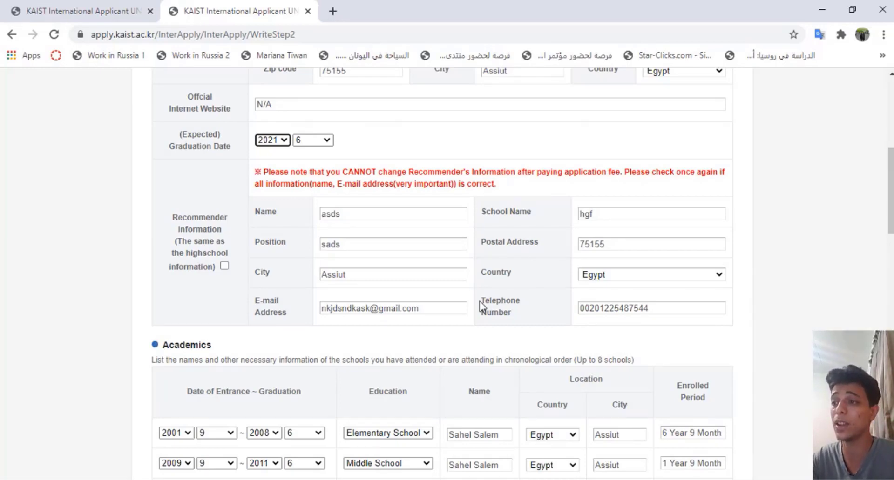
{"action": "scroll", "coordinate": [442, 265], "scroll_direction": "down", "scroll_amount": 5}
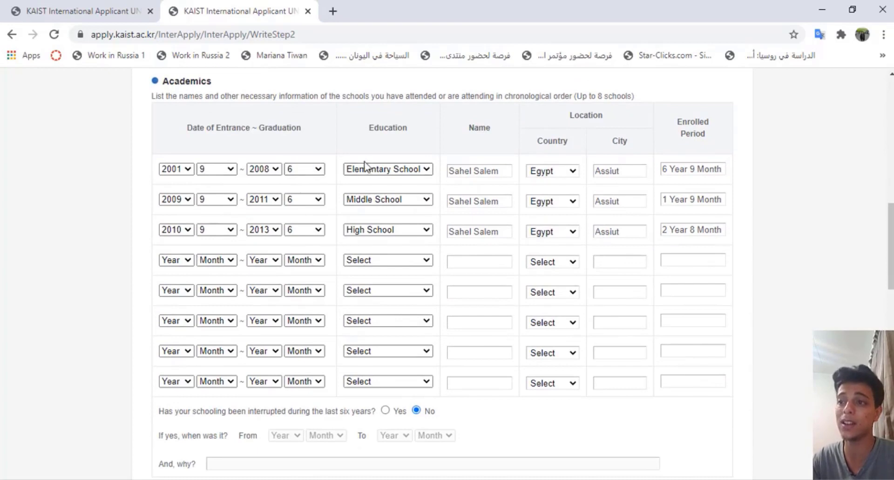
{"action": "left_click", "coordinate": [378, 171]}
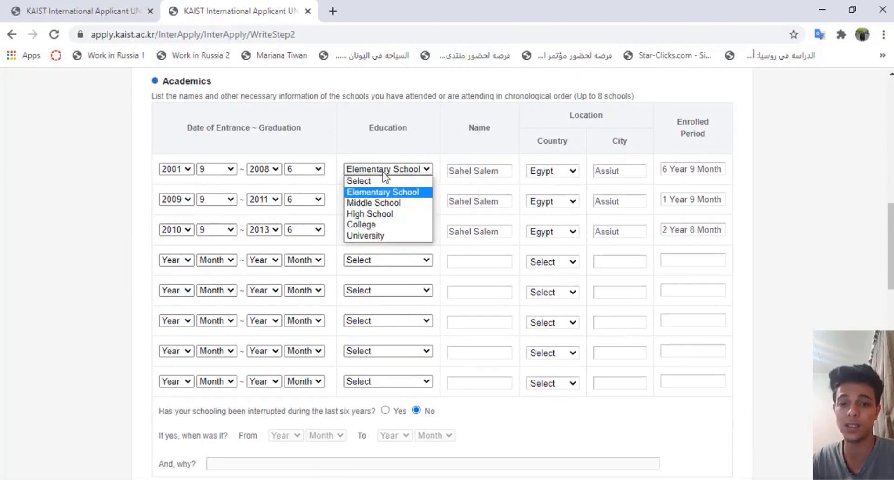
{"action": "left_click", "coordinate": [377, 197]}
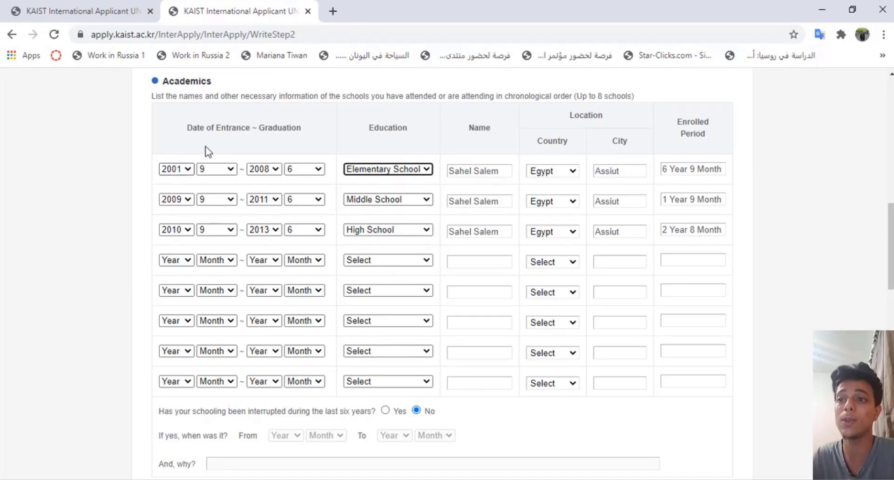
{"action": "left_click", "coordinate": [467, 180]}
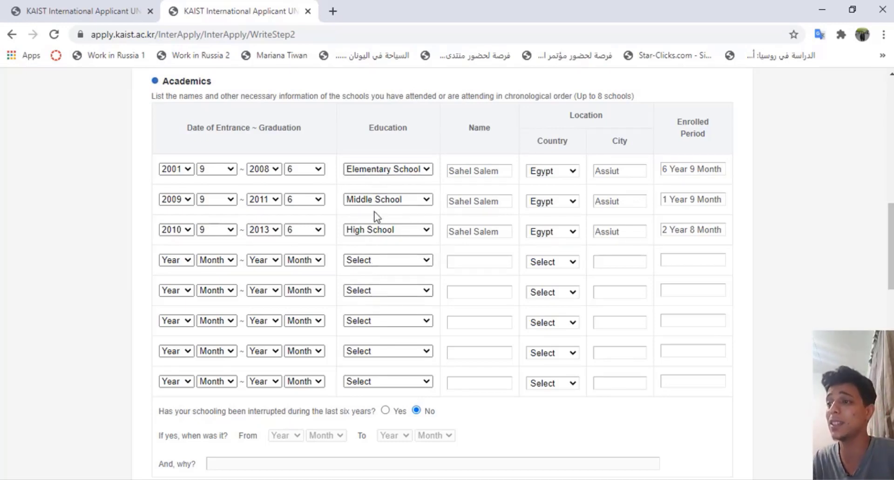
Review the English proficiency, extracurricular activity and work experience sections, and continue to Step 3
{"action": "scroll", "coordinate": [278, 261], "scroll_direction": "down", "scroll_amount": 4}
{"action": "scroll", "coordinate": [278, 262], "scroll_direction": "down", "scroll_amount": 3}
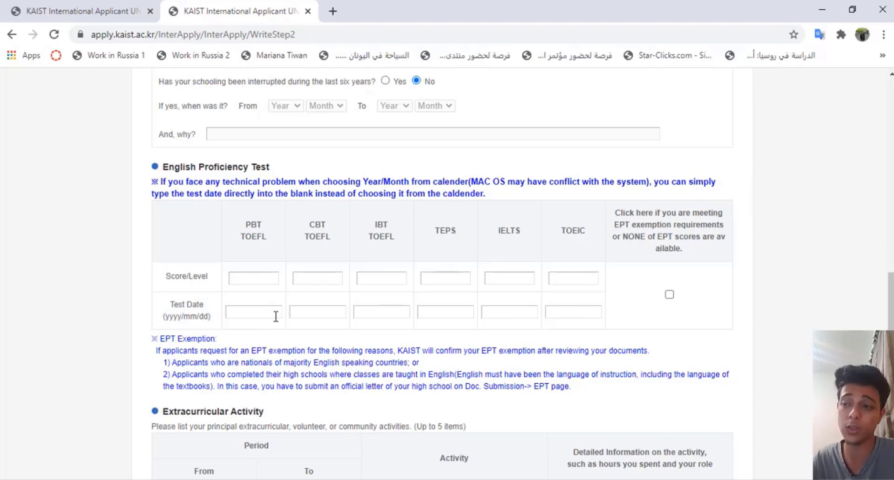
{"action": "scroll", "coordinate": [283, 310], "scroll_direction": "down", "scroll_amount": 3}
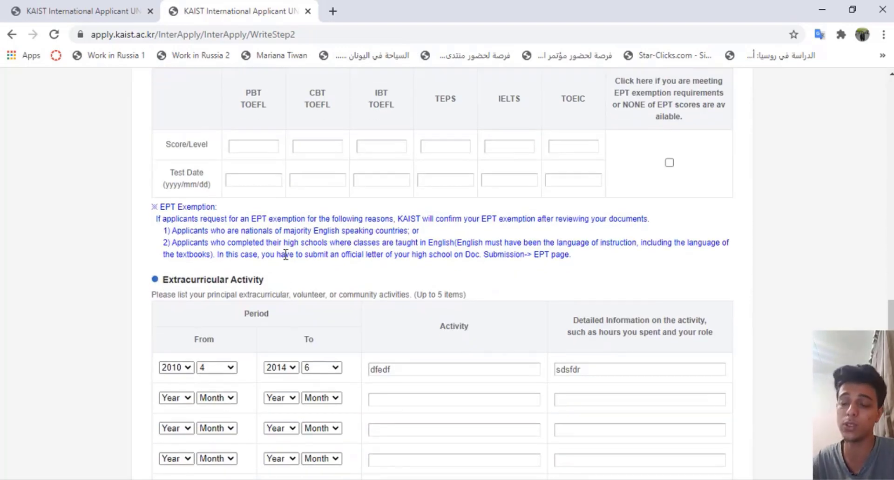
{"action": "scroll", "coordinate": [286, 255], "scroll_direction": "down", "scroll_amount": 3}
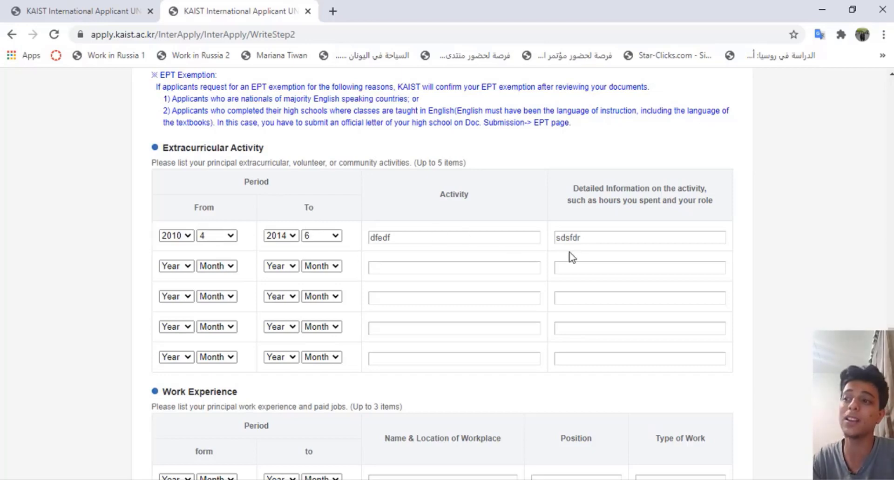
{"action": "scroll", "coordinate": [316, 261], "scroll_direction": "down", "scroll_amount": 3}
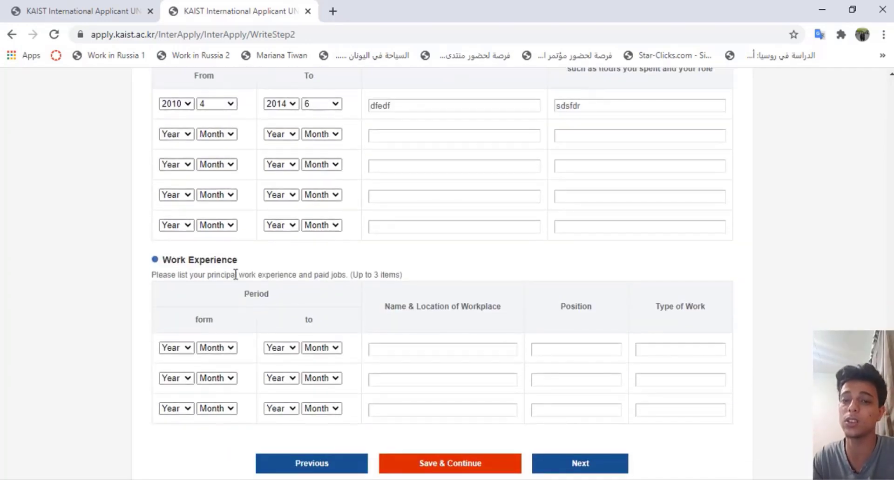
{"action": "scroll", "coordinate": [285, 254], "scroll_direction": "down", "scroll_amount": 2}
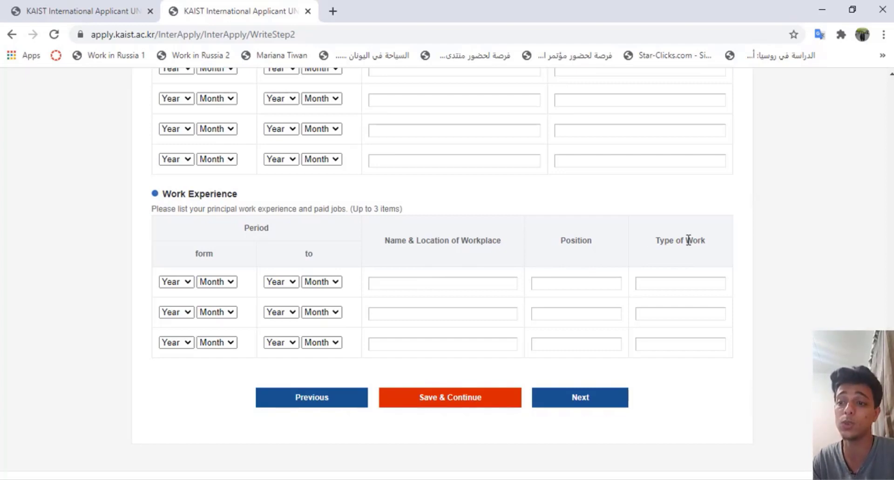
{"action": "left_click", "coordinate": [517, 402]}
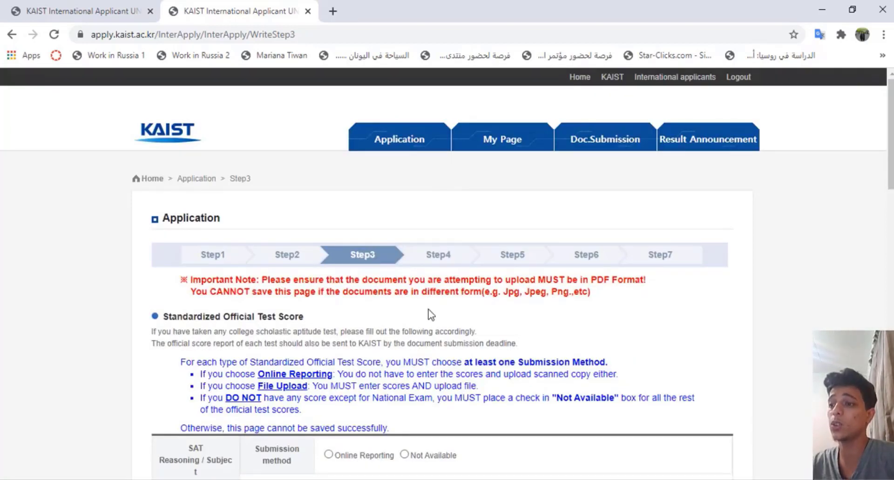
Examine the Step 3 submission methods for SAT, AP, ACT, IB Diploma and GCE A-level, and the national exam fields
{"action": "scroll", "coordinate": [235, 274], "scroll_direction": "down", "scroll_amount": 4}
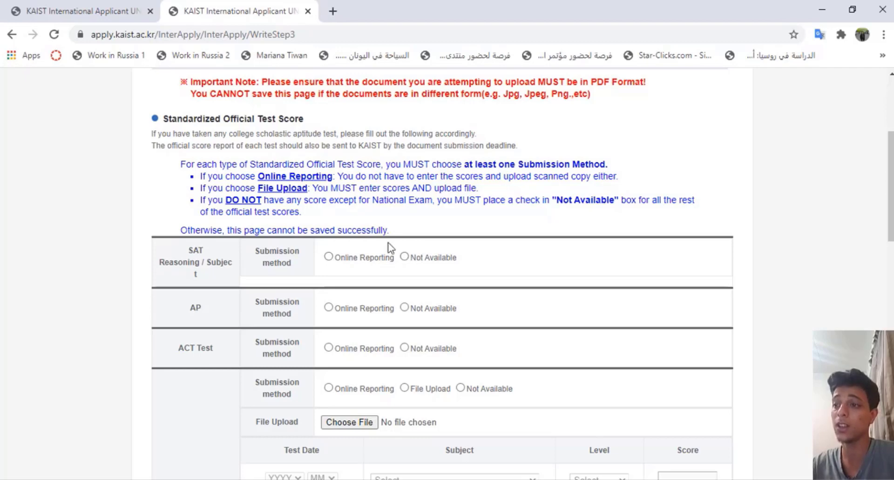
{"action": "scroll", "coordinate": [390, 247], "scroll_direction": "down", "scroll_amount": 1}
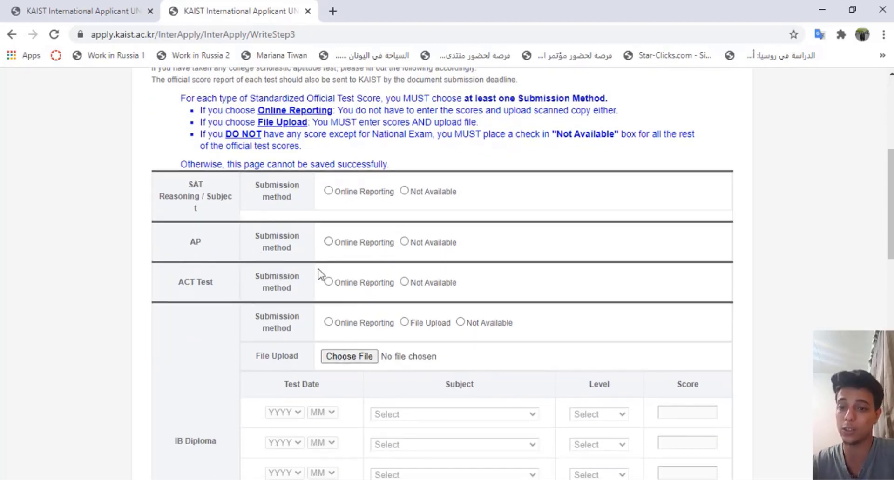
{"action": "scroll", "coordinate": [351, 227], "scroll_direction": "down", "scroll_amount": 2}
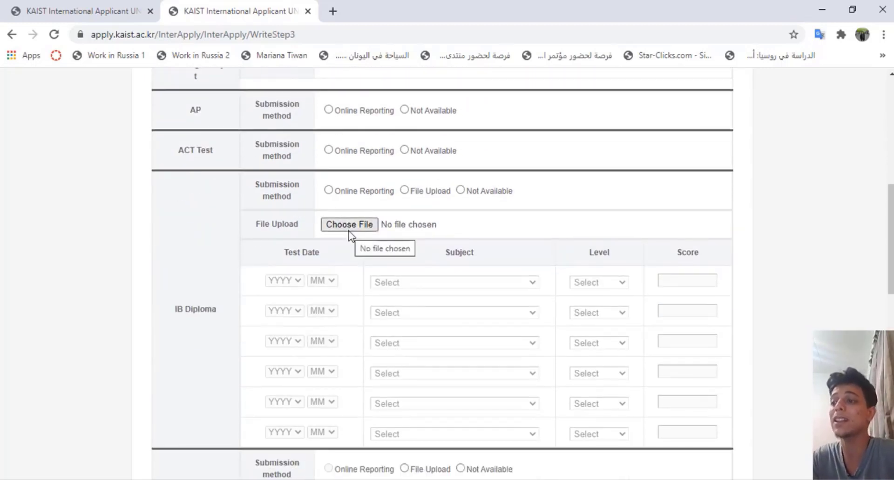
{"action": "scroll", "coordinate": [357, 233], "scroll_direction": "down", "scroll_amount": 4}
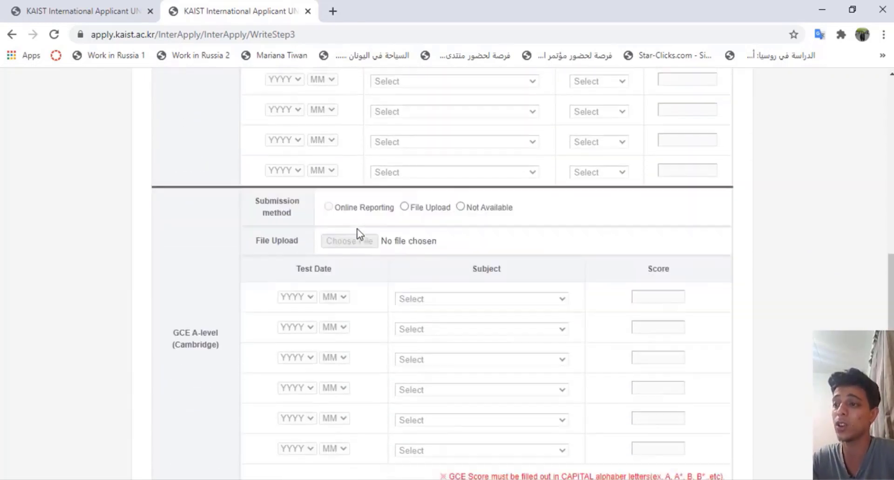
{"action": "scroll", "coordinate": [359, 234], "scroll_direction": "down", "scroll_amount": 4}
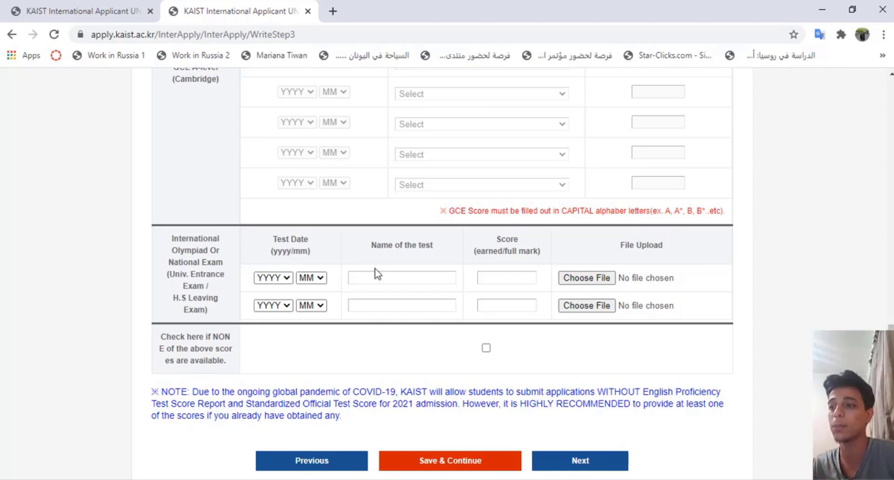
{"action": "scroll", "coordinate": [378, 274], "scroll_direction": "down", "scroll_amount": 2}
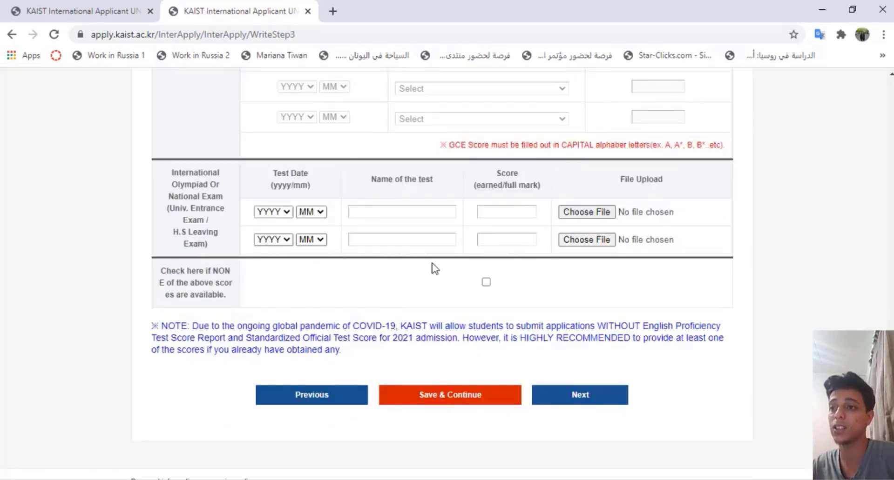
{"action": "scroll", "coordinate": [385, 278], "scroll_direction": "up", "scroll_amount": 9}
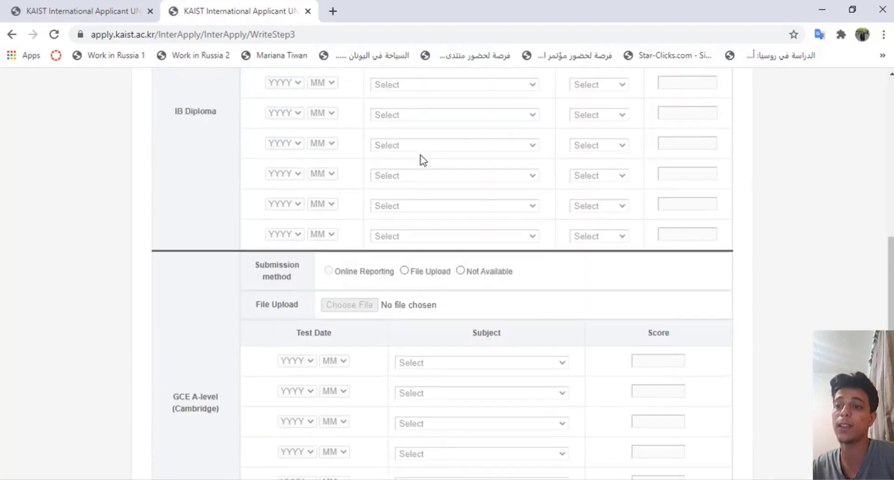
Mark that none of the standardized test scores are available and continue to Step 4
{"action": "scroll", "coordinate": [419, 159], "scroll_direction": "down", "scroll_amount": 8}
{"action": "left_click", "coordinate": [488, 348]}
{"action": "scroll", "coordinate": [488, 349], "scroll_direction": "down", "scroll_amount": 4}
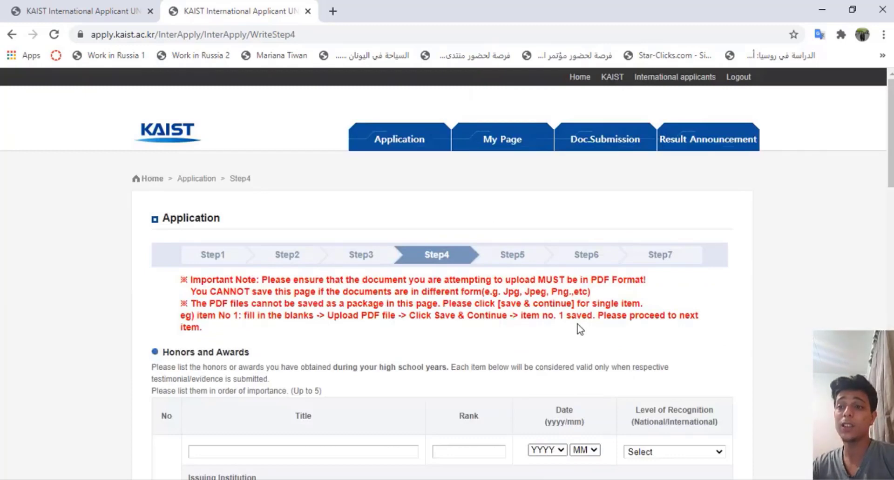
Examine the Step 4 PDF upload notes and the five Honors and Awards entries, and go on to Step 5 without filling them in
{"action": "scroll", "coordinate": [433, 269], "scroll_direction": "down", "scroll_amount": 3}
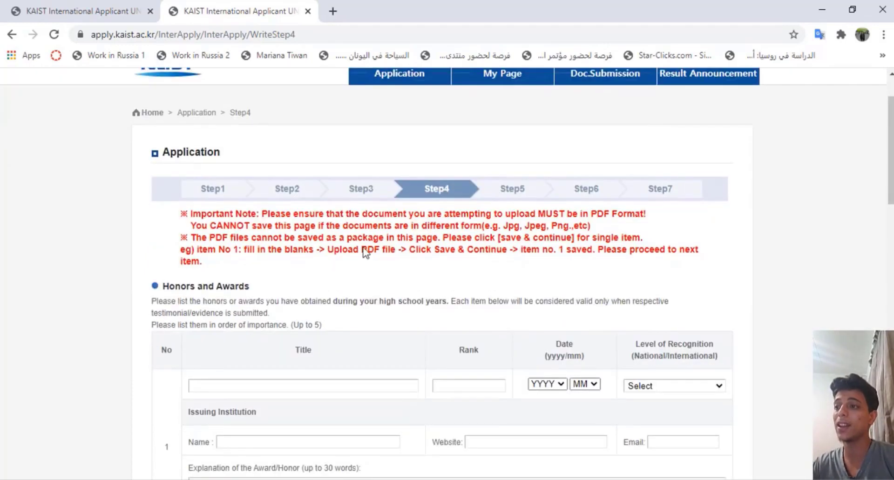
{"action": "scroll", "coordinate": [247, 235], "scroll_direction": "down", "scroll_amount": 2}
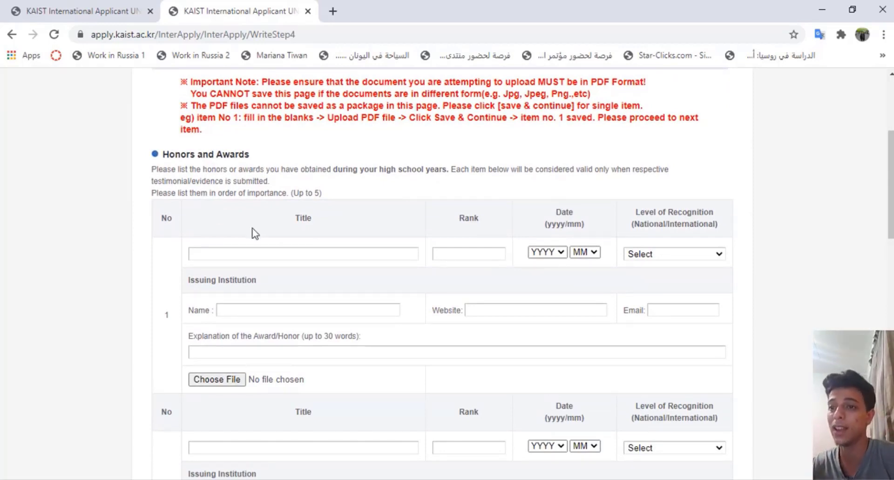
{"action": "scroll", "coordinate": [289, 246], "scroll_direction": "down", "scroll_amount": 7}
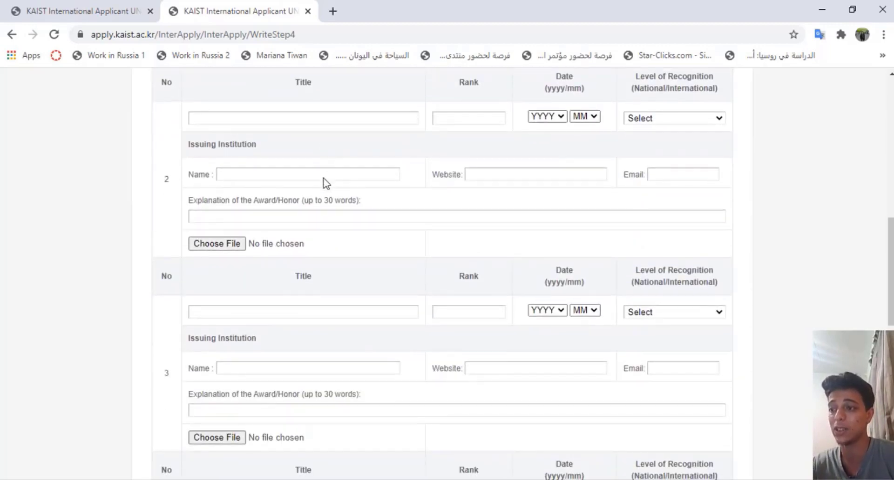
{"action": "scroll", "coordinate": [325, 183], "scroll_direction": "up", "scroll_amount": 3}
{"action": "scroll", "coordinate": [325, 179], "scroll_direction": "down", "scroll_amount": 3}
{"action": "scroll", "coordinate": [324, 178], "scroll_direction": "up", "scroll_amount": 1}
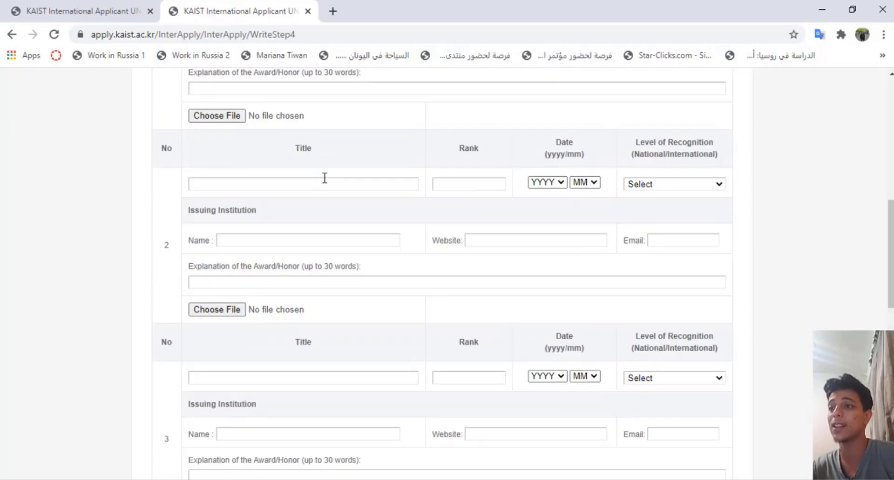
{"action": "scroll", "coordinate": [324, 178], "scroll_direction": "up", "scroll_amount": 4}
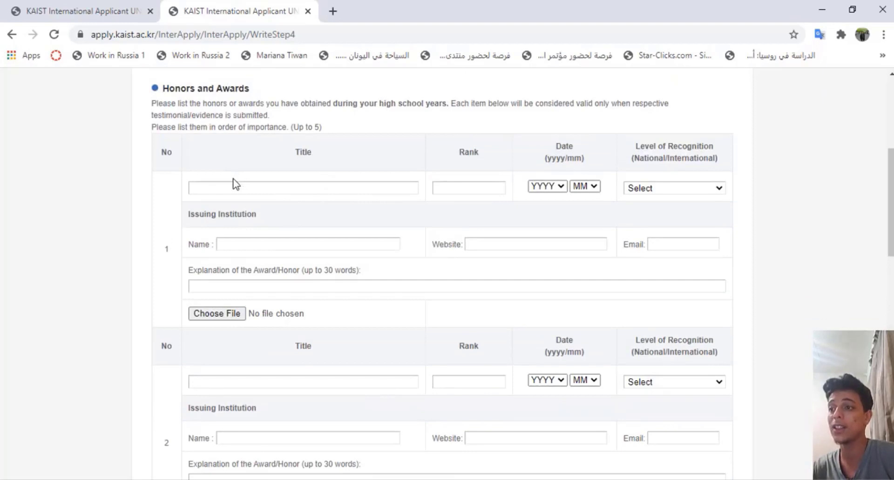
{"action": "scroll", "coordinate": [233, 196], "scroll_direction": "down", "scroll_amount": 10}
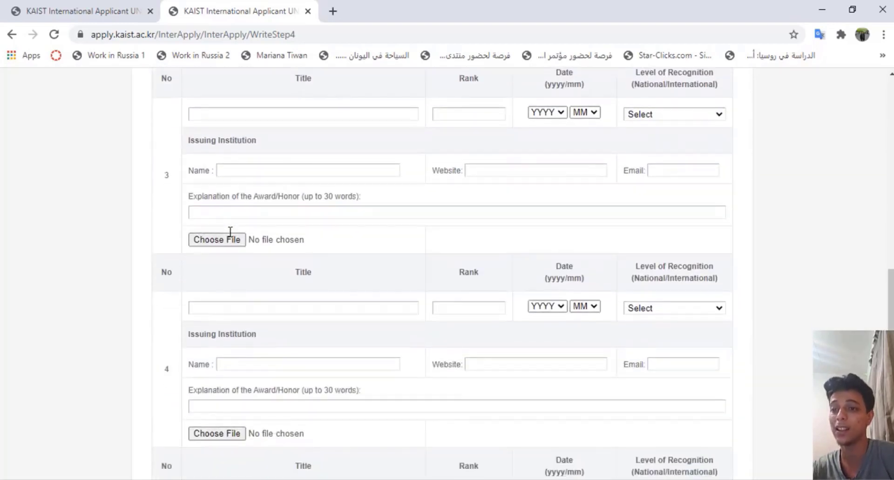
{"action": "scroll", "coordinate": [242, 196], "scroll_direction": "down", "scroll_amount": 7}
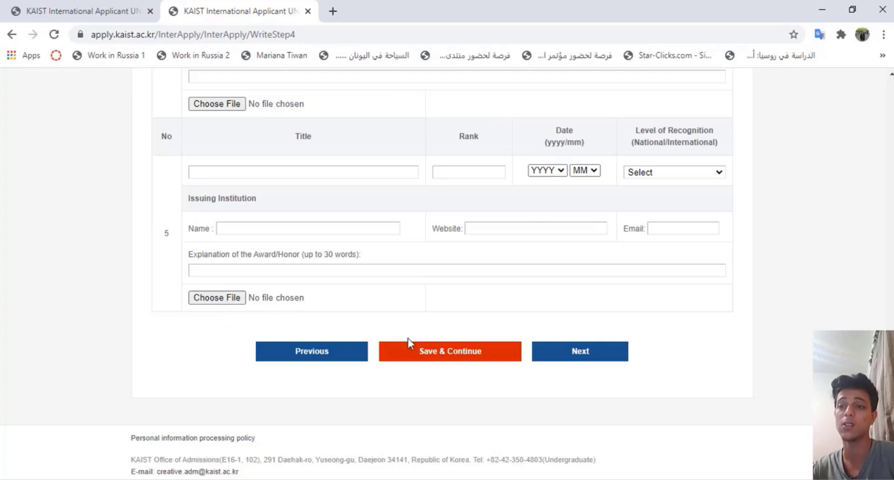
{"action": "left_click", "coordinate": [606, 361]}
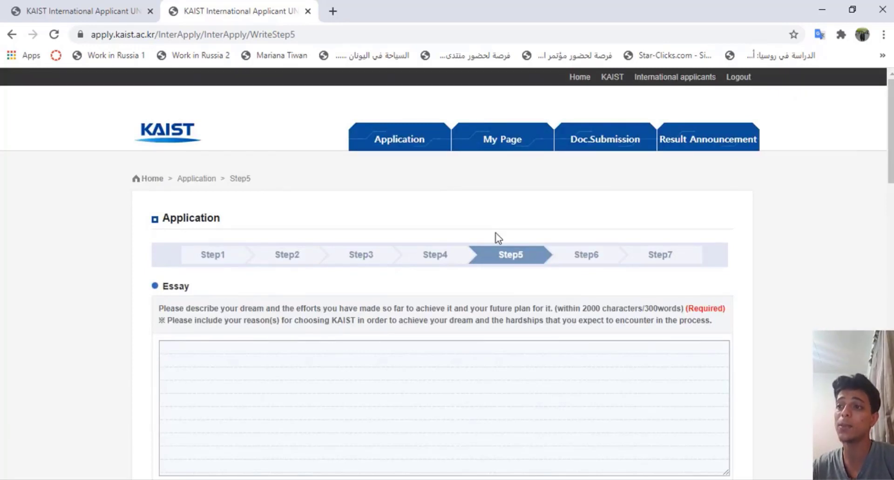
Examine the Step 5 essay prompts, their character and word limits, and which of them are marked as required
{"action": "scroll", "coordinate": [496, 232], "scroll_direction": "down", "scroll_amount": 3}
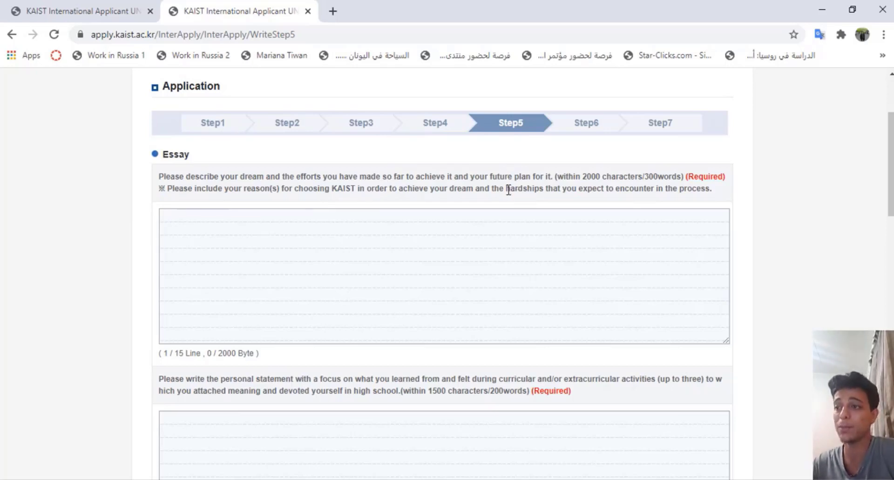
{"action": "scroll", "coordinate": [401, 232], "scroll_direction": "down", "scroll_amount": 4}
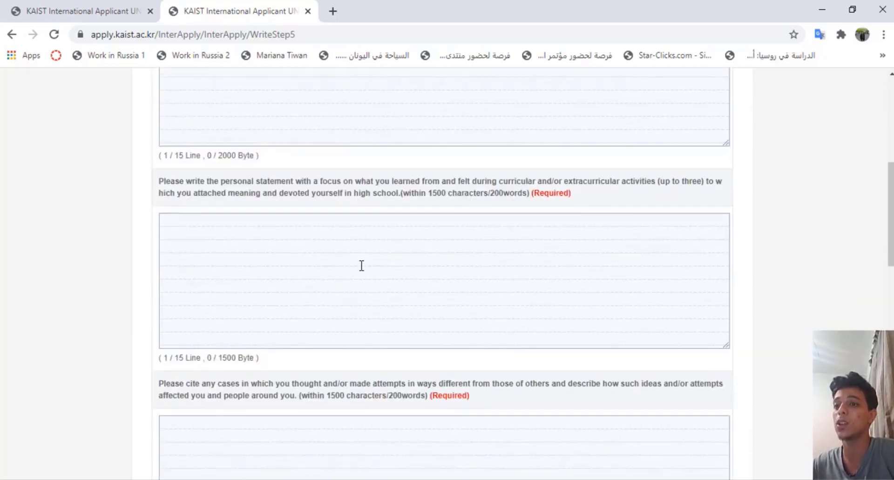
{"action": "scroll", "coordinate": [348, 231], "scroll_direction": "down", "scroll_amount": 10}
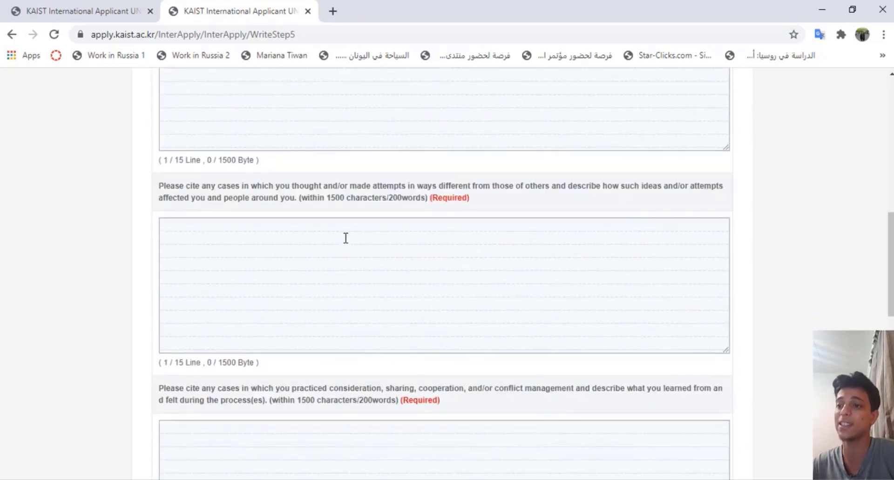
{"action": "scroll", "coordinate": [349, 231], "scroll_direction": "down", "scroll_amount": 4}
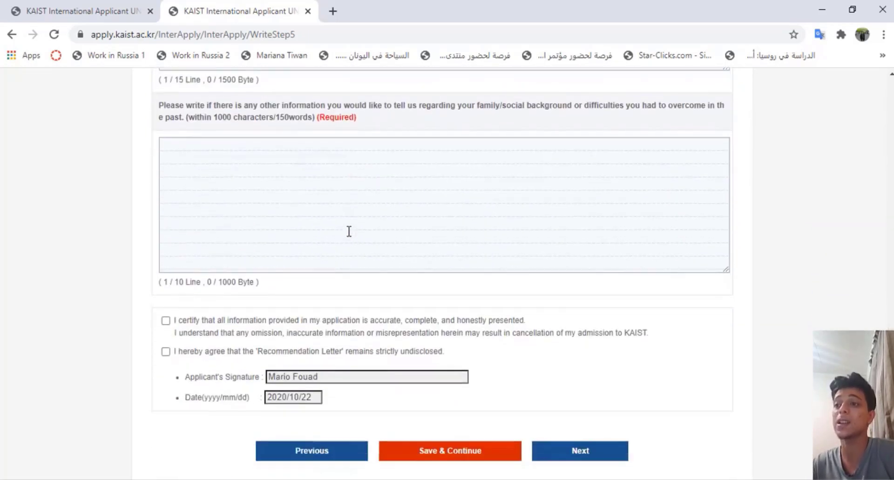
{"action": "scroll", "coordinate": [350, 268], "scroll_direction": "up", "scroll_amount": 5}
{"action": "scroll", "coordinate": [349, 269], "scroll_direction": "up", "scroll_amount": 12}
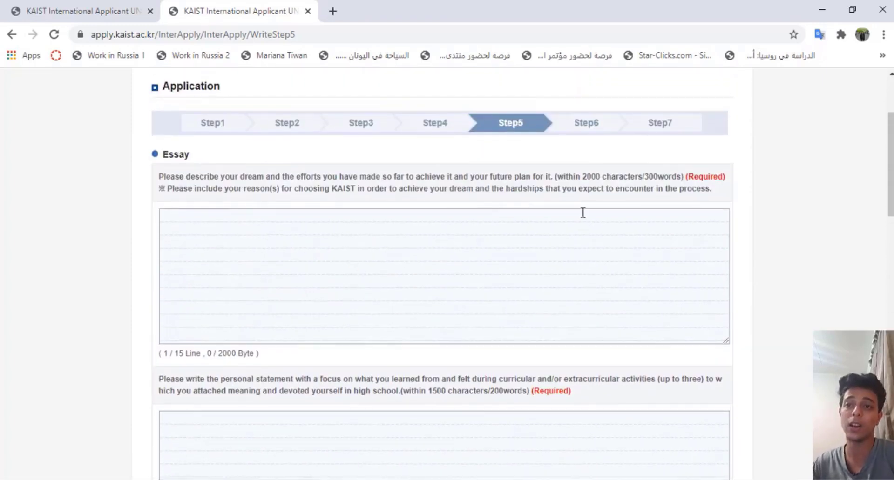
{"action": "left_click_drag", "start_coordinate": [685, 178], "coordinate": [734, 179]}
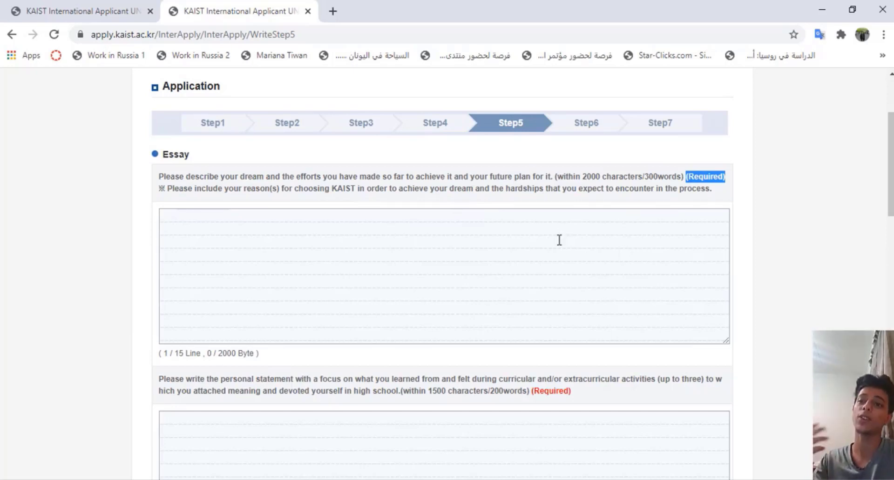
{"action": "scroll", "coordinate": [481, 268], "scroll_direction": "down", "scroll_amount": 9}
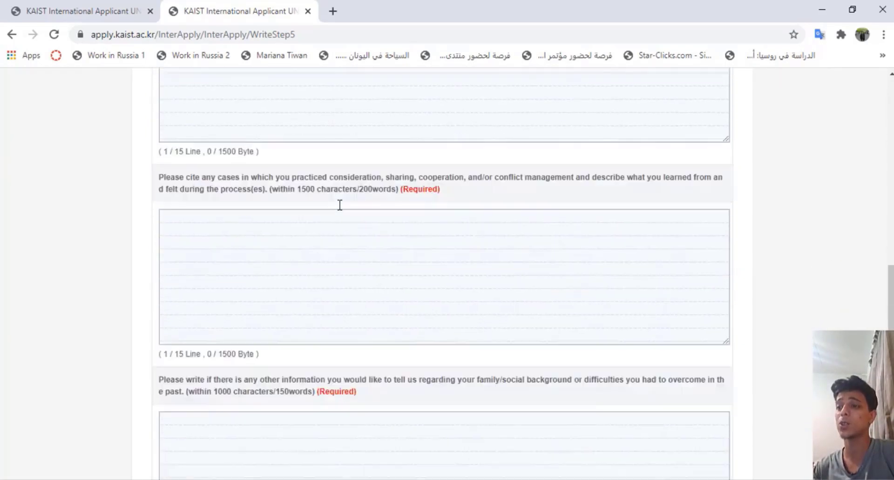
Agree to the accuracy certification and the undisclosed Recommendation Letter statement, and go on to Step 6 without saving the essays
{"action": "scroll", "coordinate": [339, 204], "scroll_direction": "down", "scroll_amount": 8}
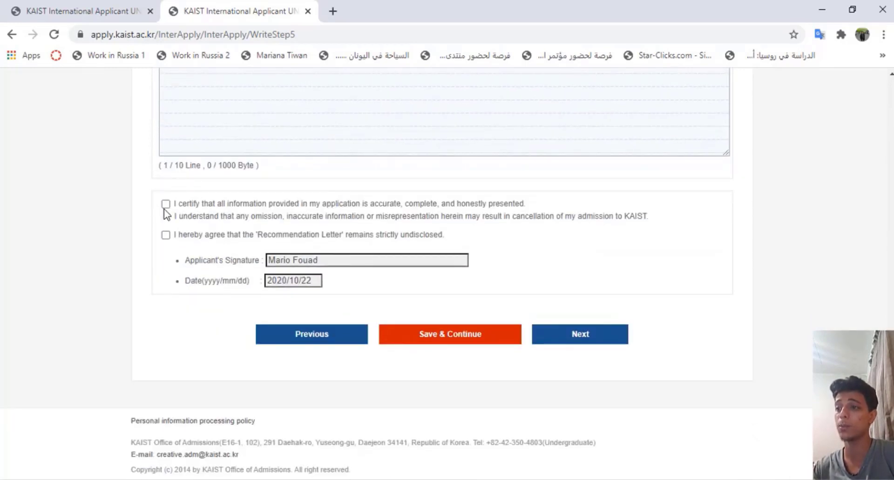
{"action": "left_click", "coordinate": [166, 235]}
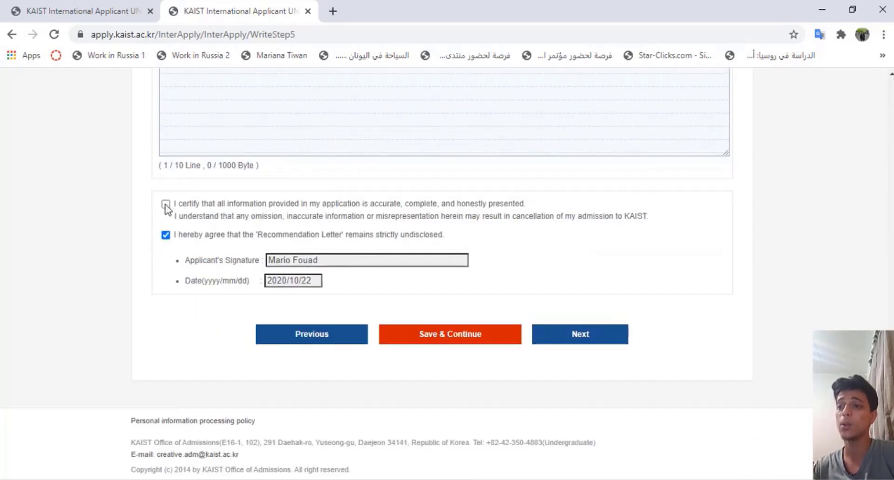
{"action": "left_click", "coordinate": [166, 205]}
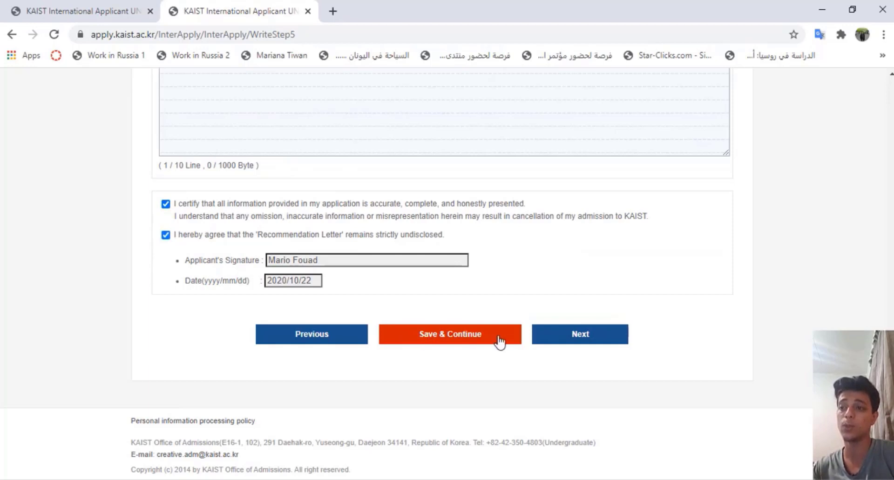
{"action": "left_click", "coordinate": [581, 334]}
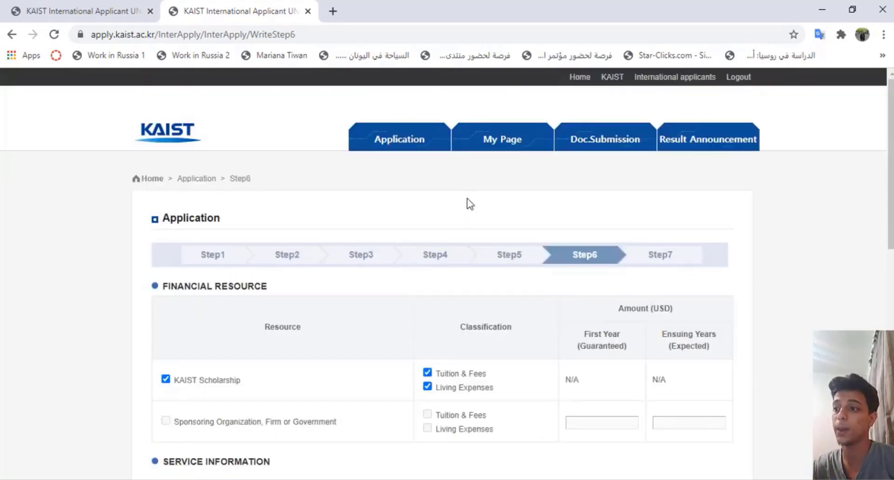
Review the Step 6 financial resources, instructions and list of documents, and save the section to continue
{"action": "scroll", "coordinate": [467, 204], "scroll_direction": "down", "scroll_amount": 3}
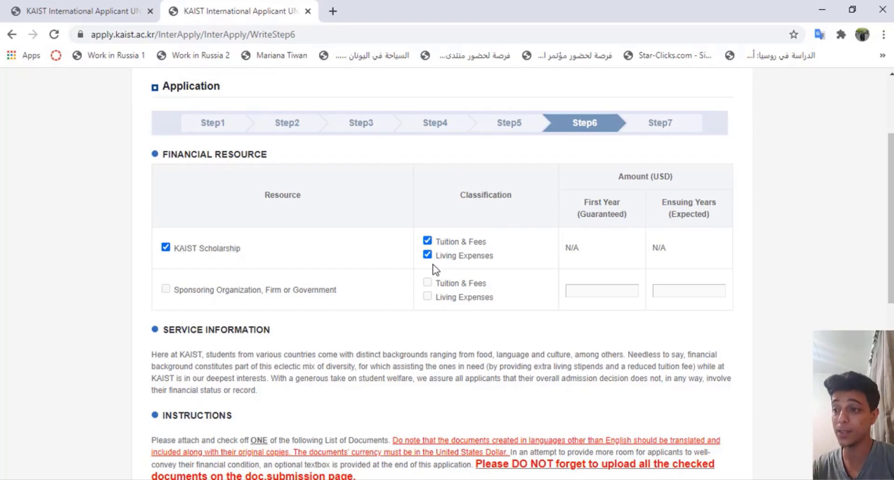
{"action": "scroll", "coordinate": [423, 266], "scroll_direction": "down", "scroll_amount": 4}
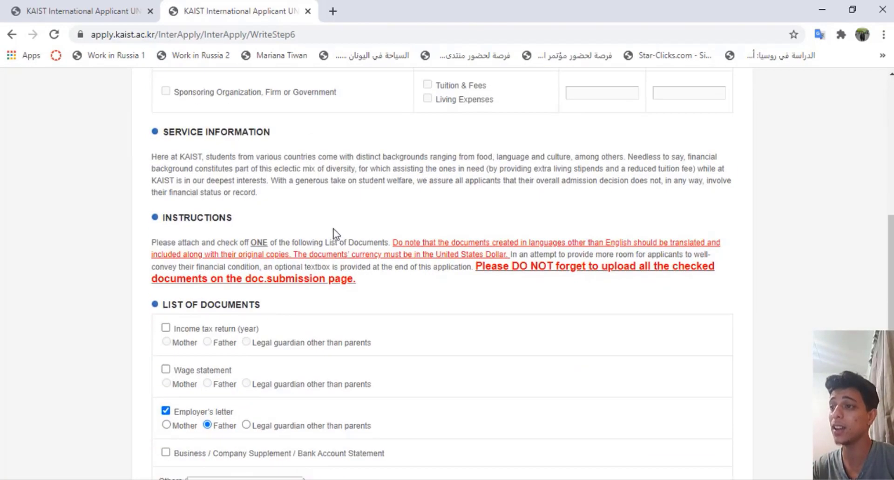
{"action": "scroll", "coordinate": [333, 235], "scroll_direction": "down", "scroll_amount": 3}
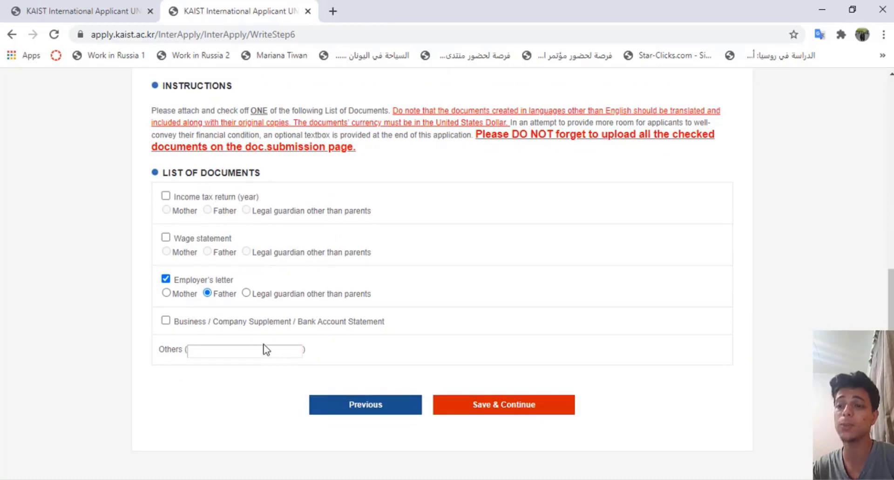
{"action": "scroll", "coordinate": [381, 383], "scroll_direction": "down", "scroll_amount": 2}
{"action": "left_click", "coordinate": [486, 341]}
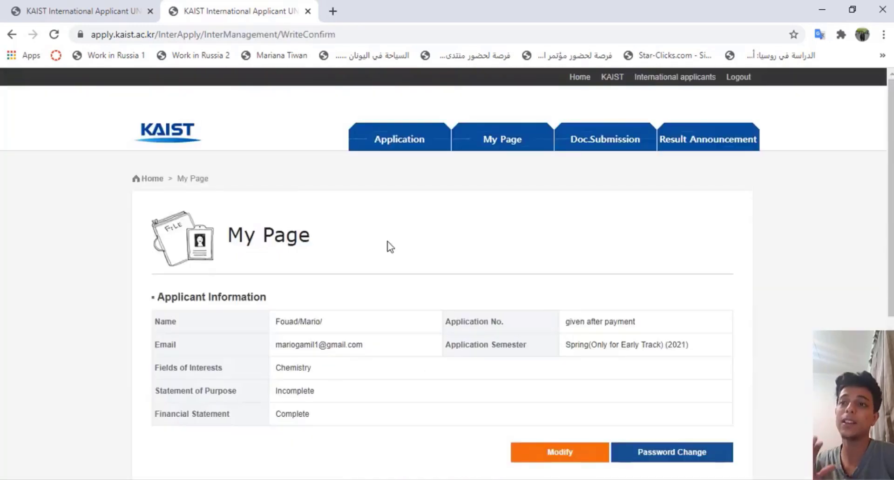
Review the applicant information and the application fee terms on My Page
{"action": "scroll", "coordinate": [386, 247], "scroll_direction": "down", "scroll_amount": 2}
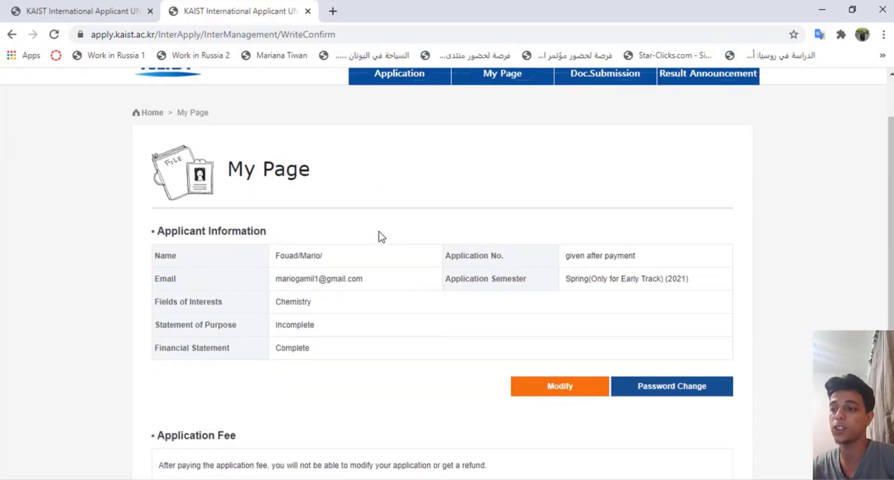
{"action": "scroll", "coordinate": [381, 237], "scroll_direction": "down", "scroll_amount": 3}
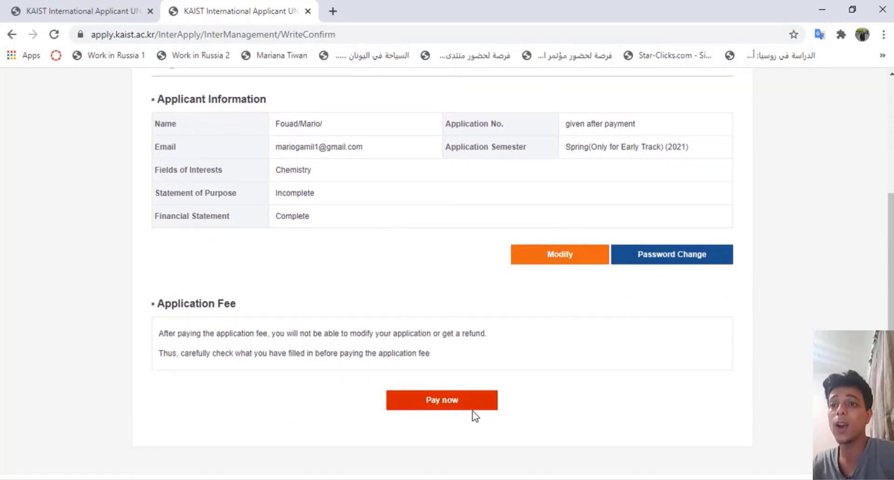
{"action": "scroll", "coordinate": [497, 356], "scroll_direction": "up", "scroll_amount": 4}
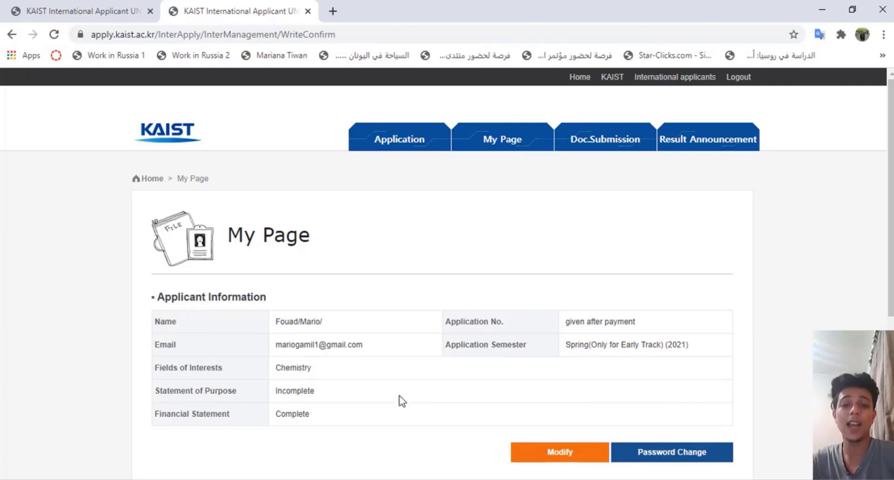
Try to open document submission, dismiss the notice, and check the application fee section on My Page again
{"action": "left_click", "coordinate": [590, 141]}
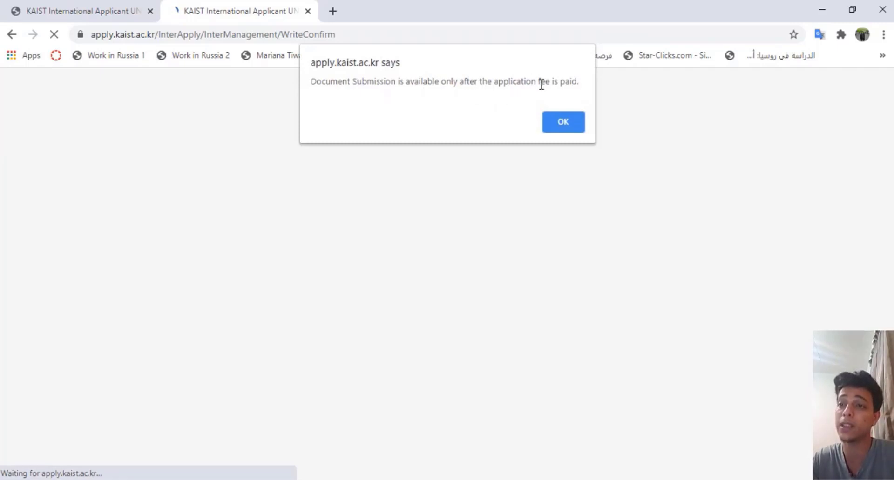
{"action": "left_click", "coordinate": [565, 120]}
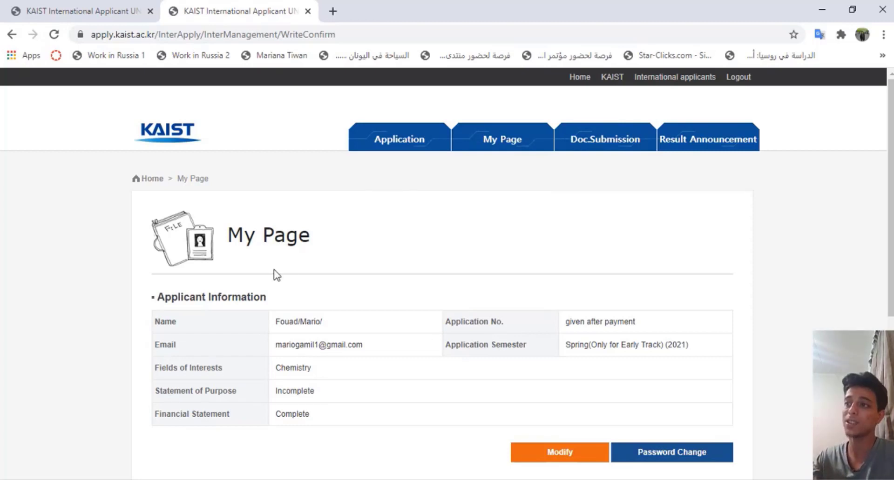
{"action": "scroll", "coordinate": [259, 275], "scroll_direction": "down", "scroll_amount": 2}
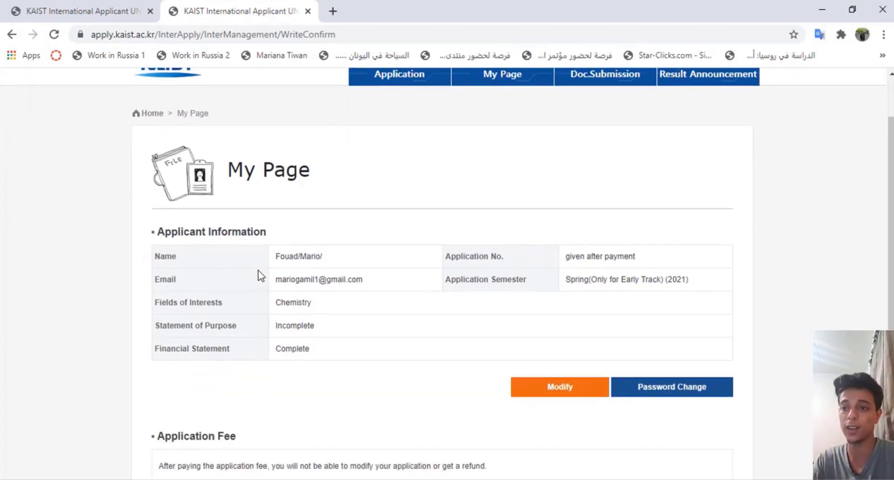
{"action": "scroll", "coordinate": [259, 275], "scroll_direction": "down", "scroll_amount": 4}
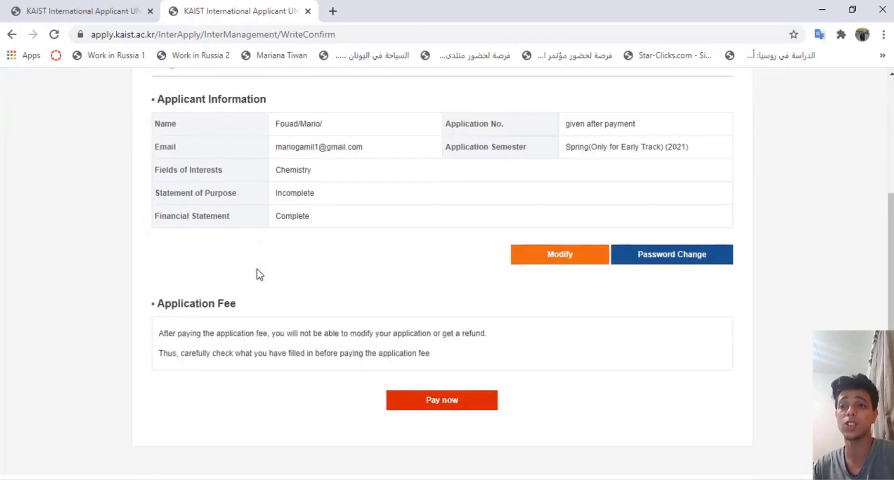